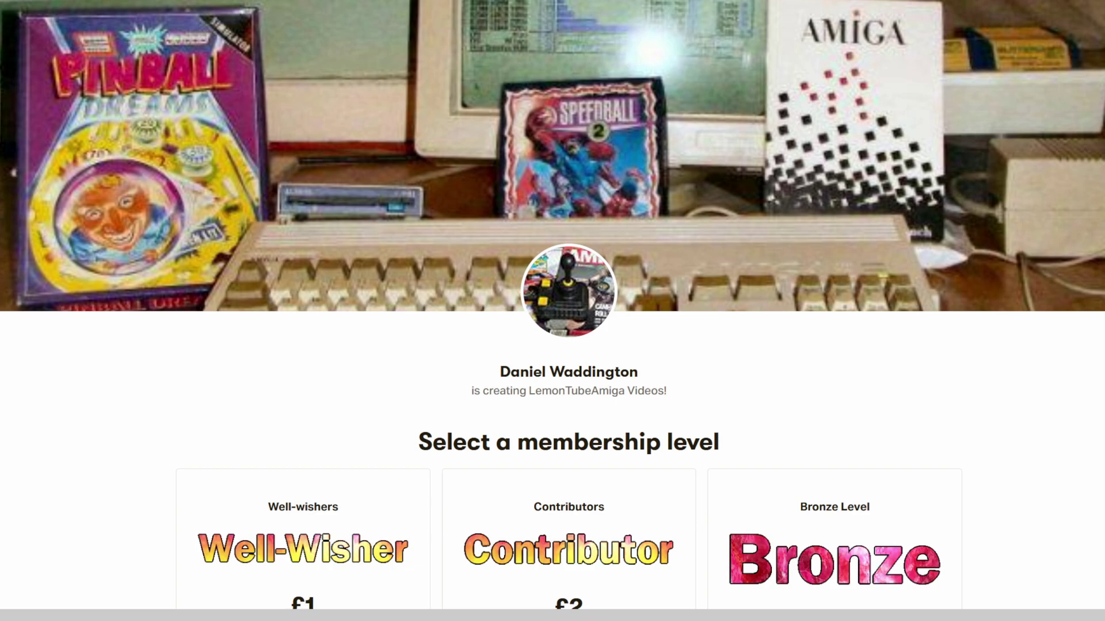
- Change to dh0:art/dpaint2/s and rerun the recalled 'ed startup-sequence' command
scroll(553, 310, "down", 3)
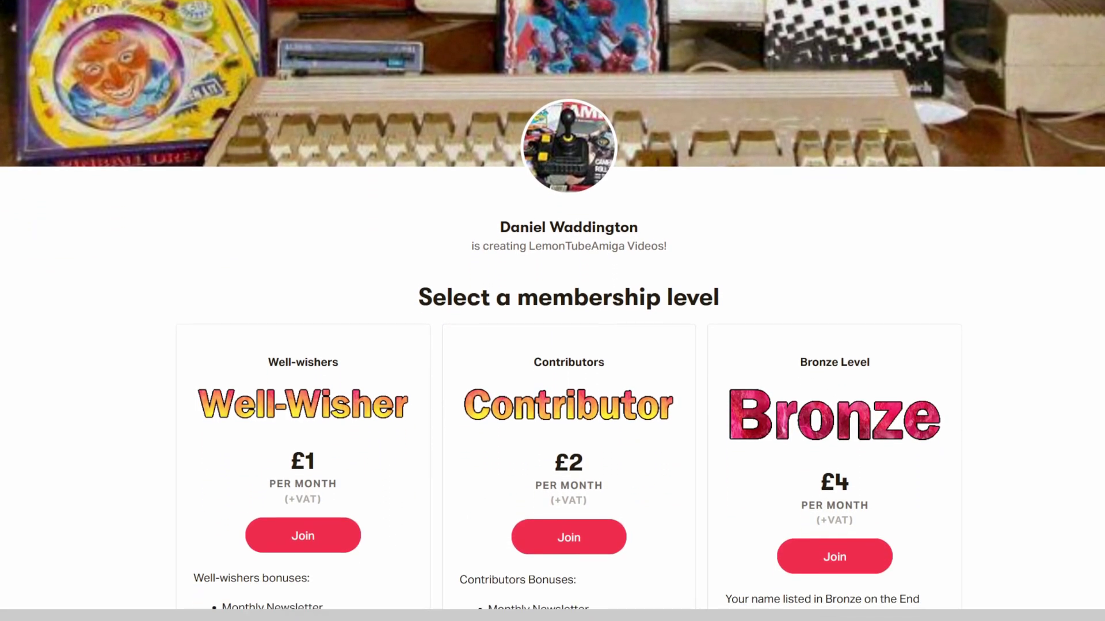
scroll(552, 310, "down", 3)
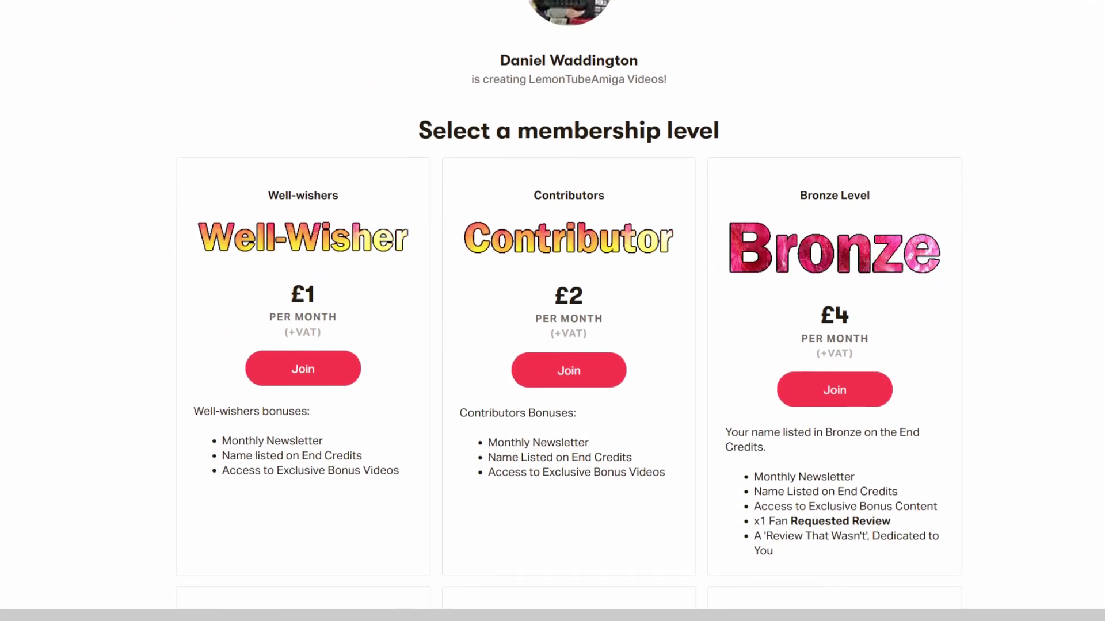
scroll(552, 312, "down", 3)
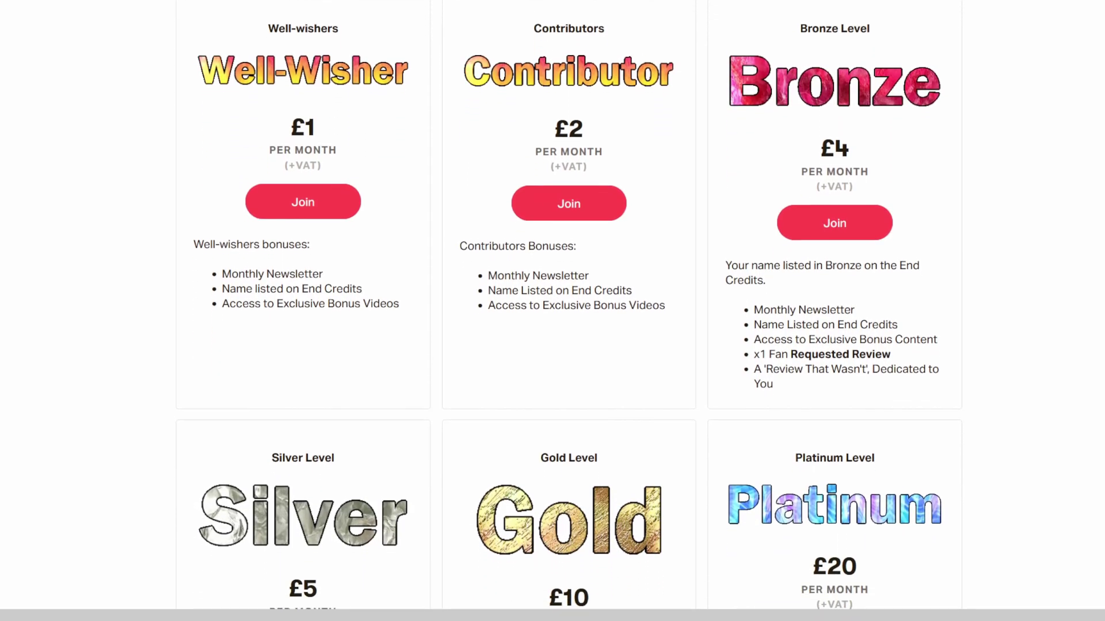
scroll(553, 312, "down", 3)
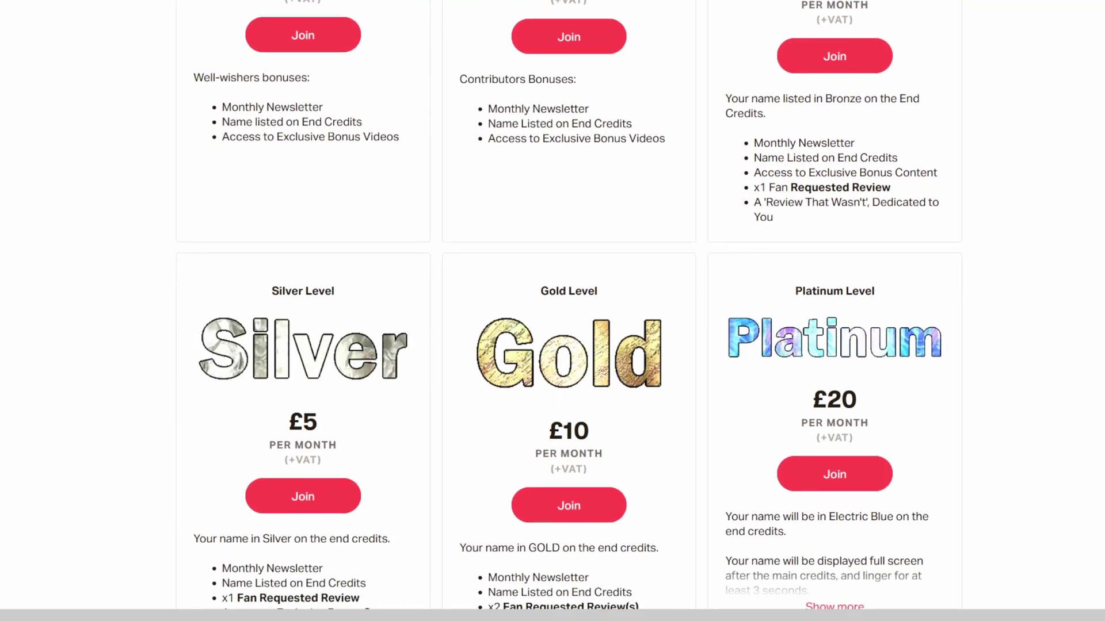
scroll(553, 311, "down", 3)
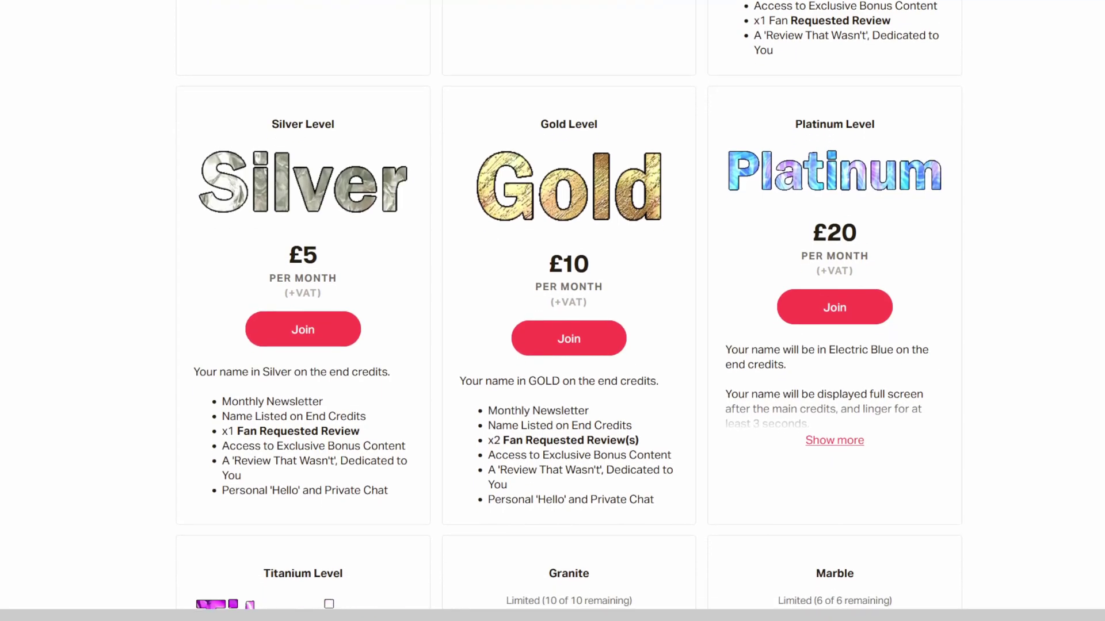
scroll(552, 310, "down", 3)
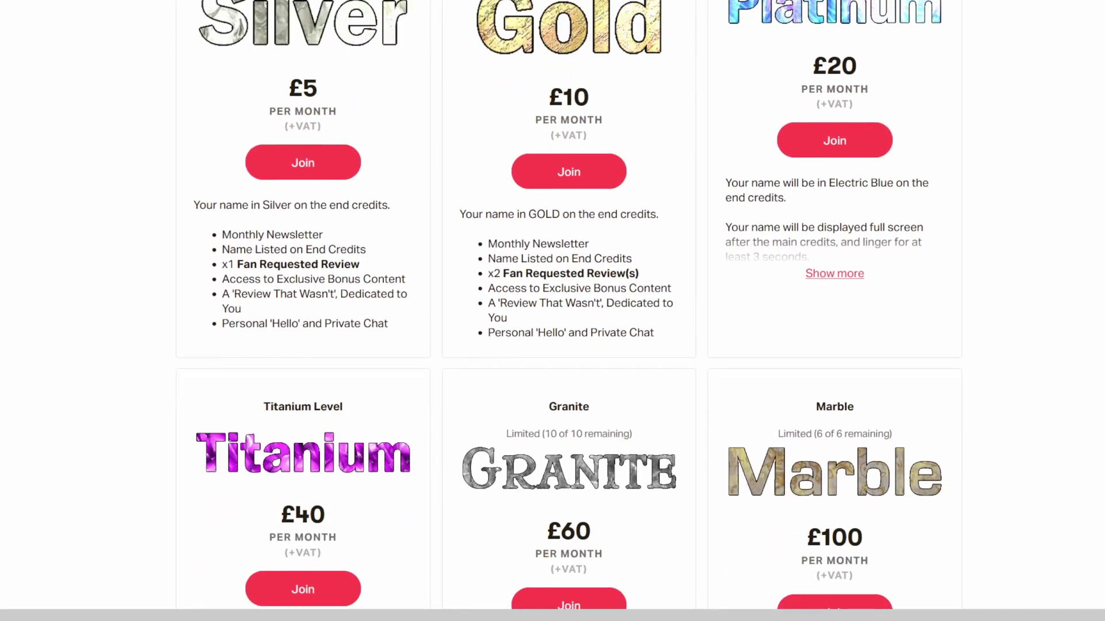
scroll(552, 311, "down", 3)
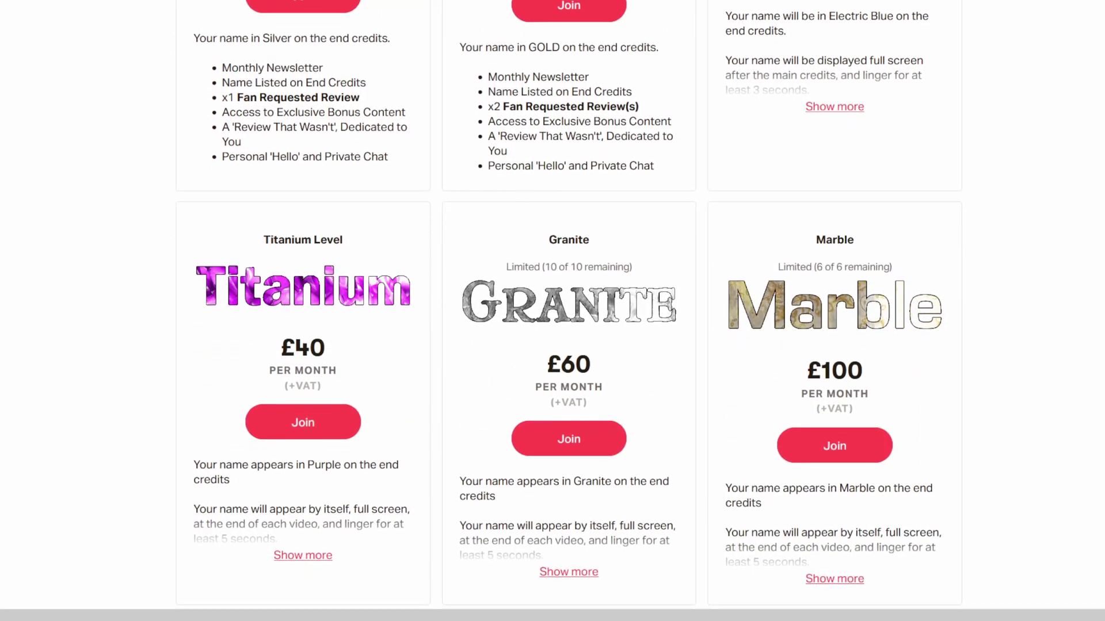
scroll(552, 312, "down", 3)
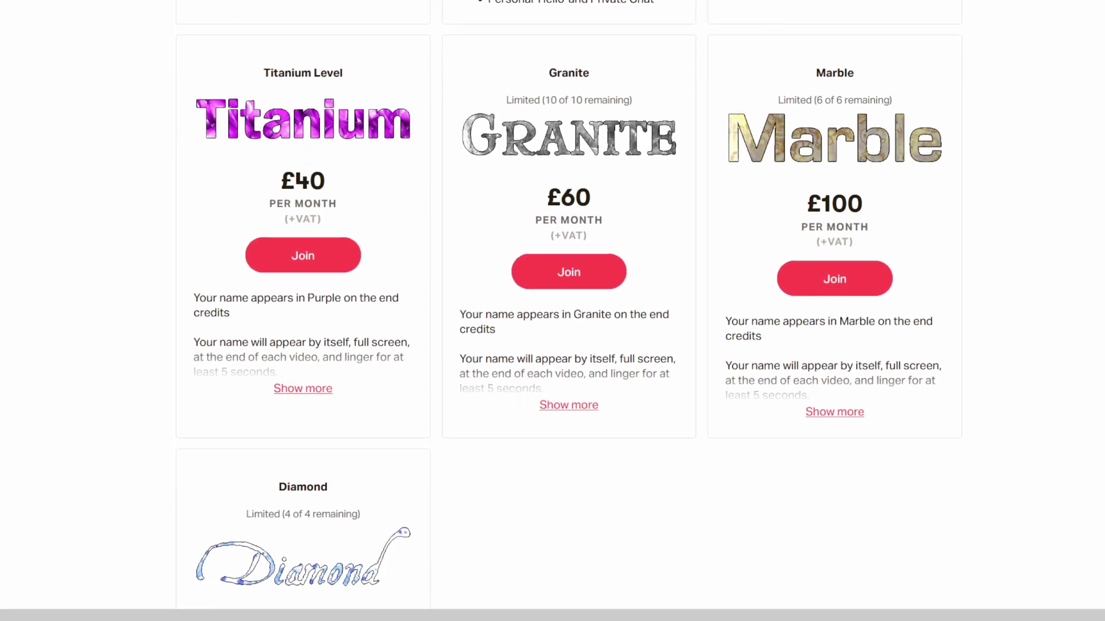
scroll(552, 311, "down", 3)
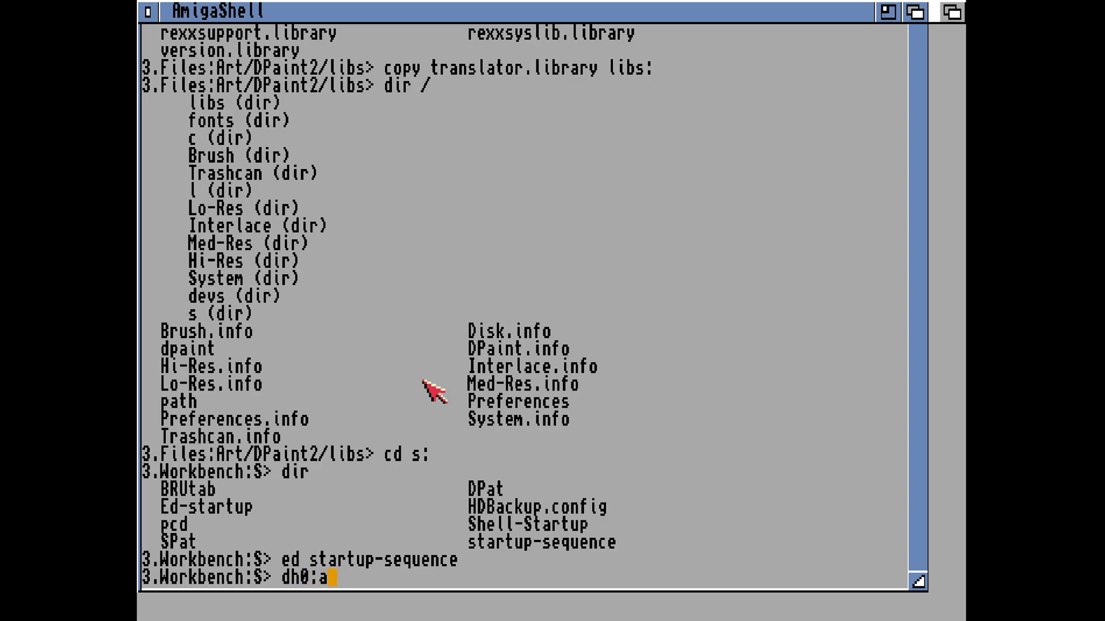
type("rt/dpaint")
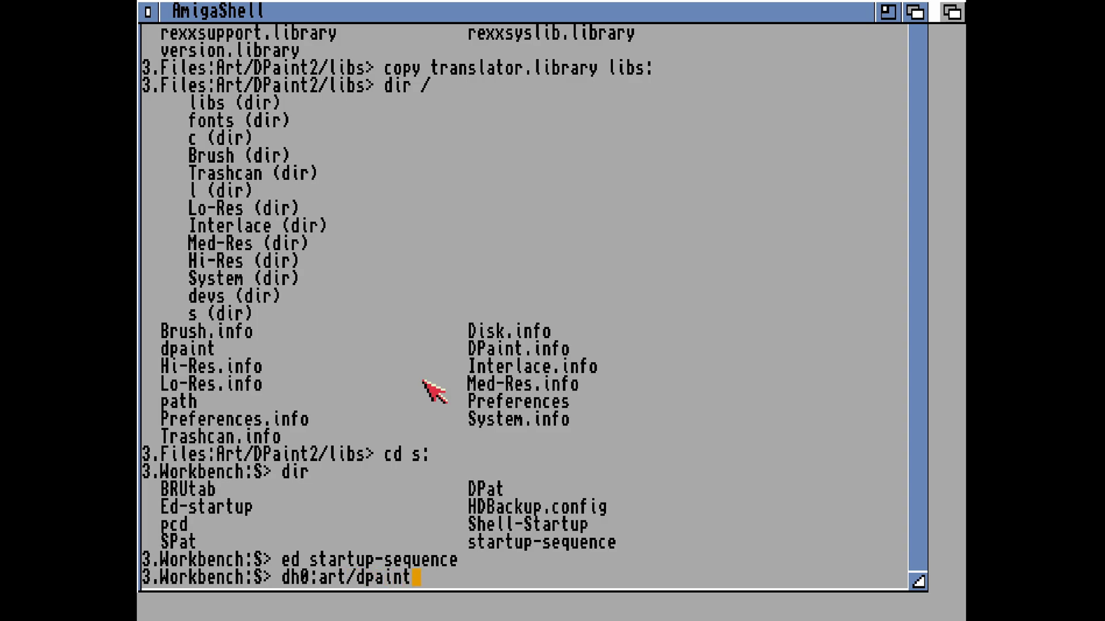
type("2/s")
key("Return")
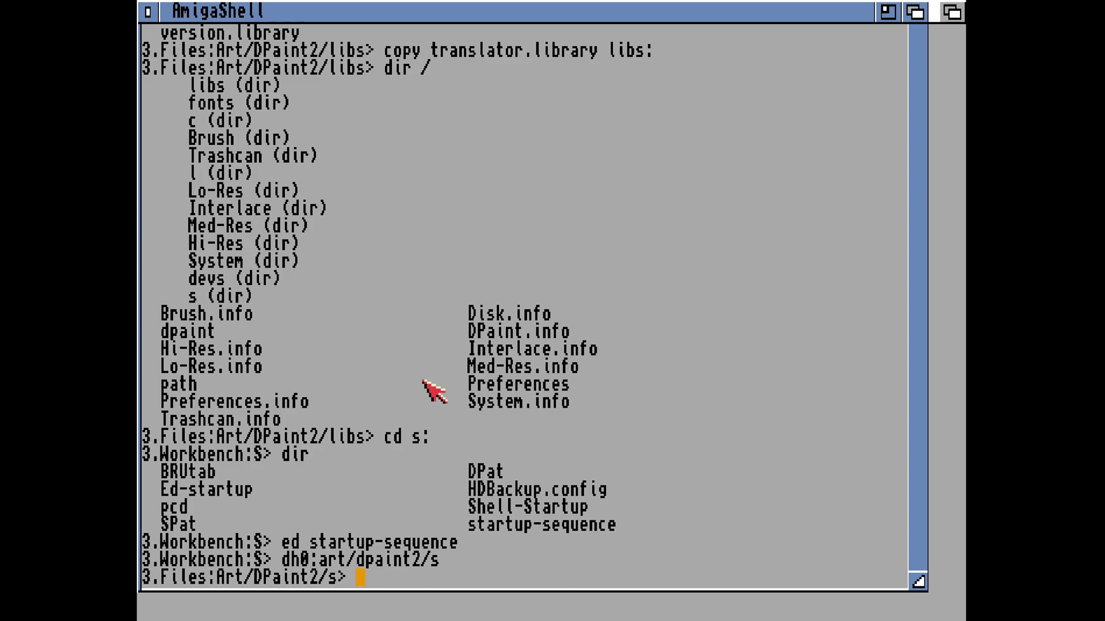
key("Up")
key("Up")
key("Return")
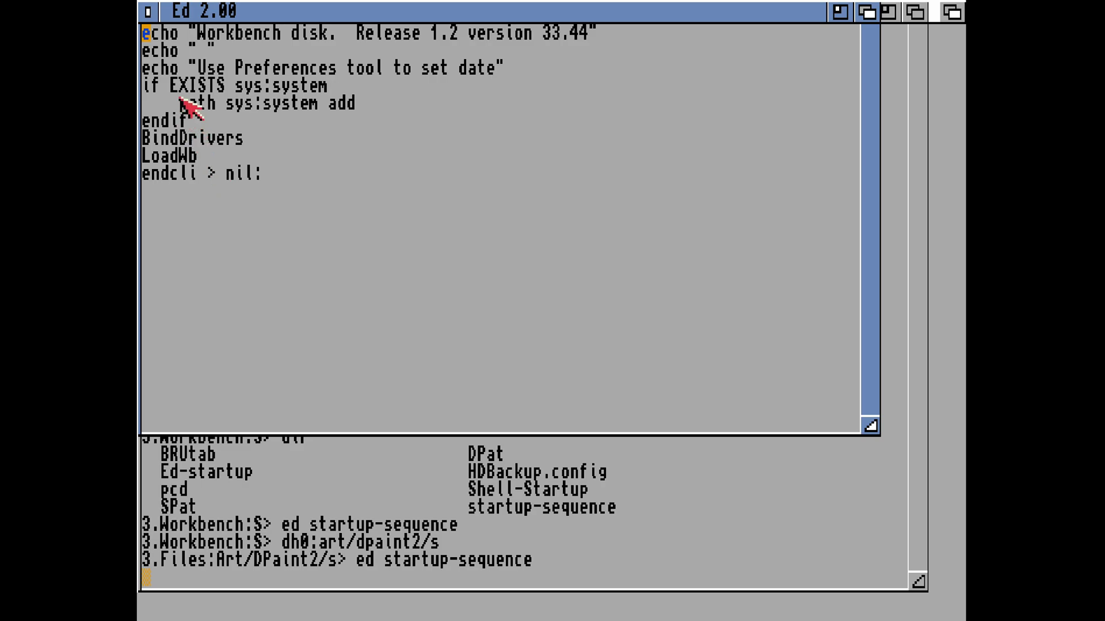
- Close the DPaint2 startup-sequence window in Ed with its close gadget, leaving it unchanged
left_click(148, 14)
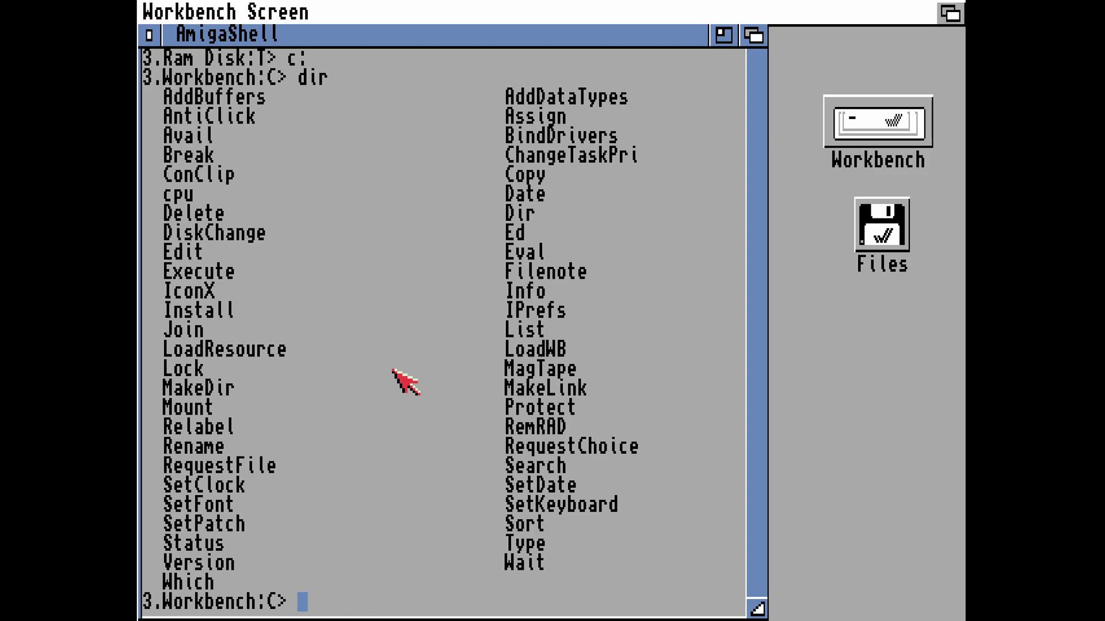
- Switch the shell to S: and list its files with dir
type("s:")
key("Return")
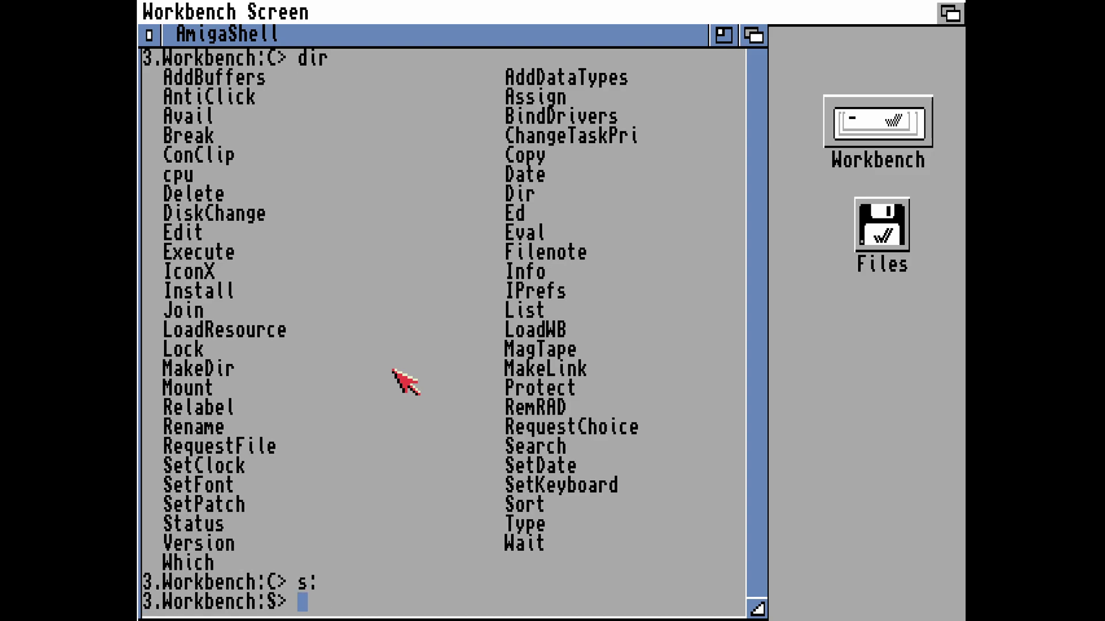
type("dir")
key("Return")
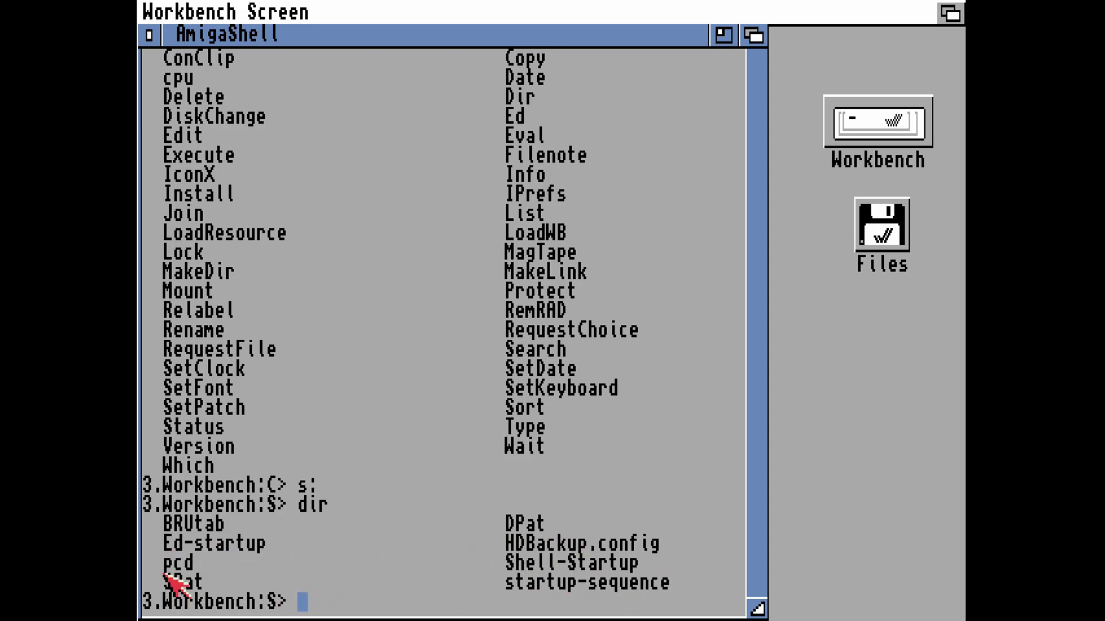
- Open startup-sequence in Ed with 'ed startup-sequence', correcting the typo in the name
left_click_drag(507, 588, 726, 587)
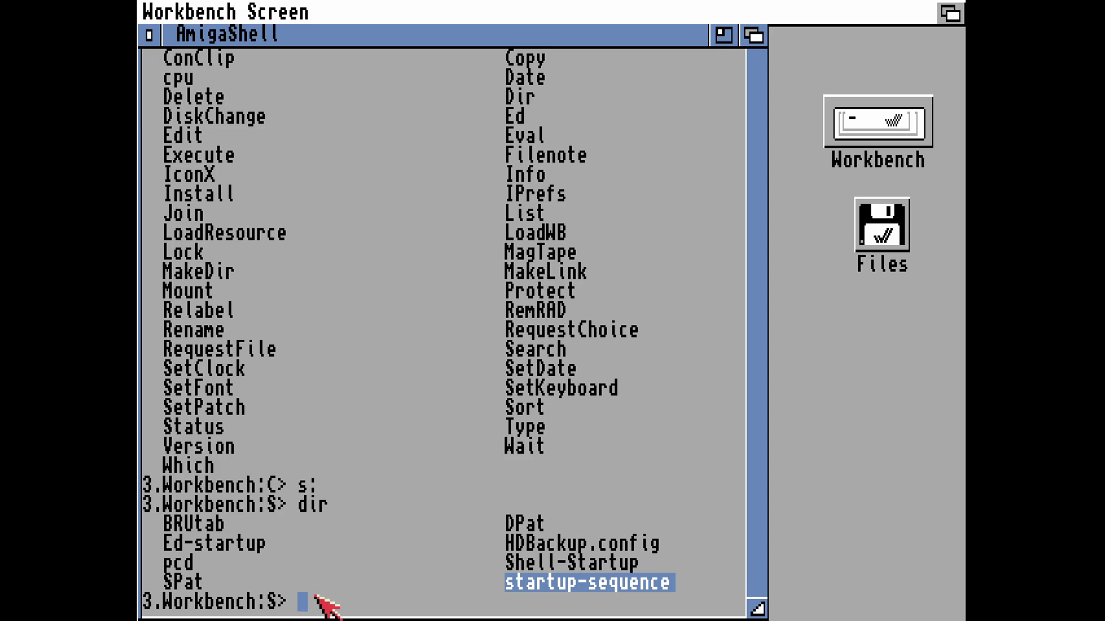
type("ed")
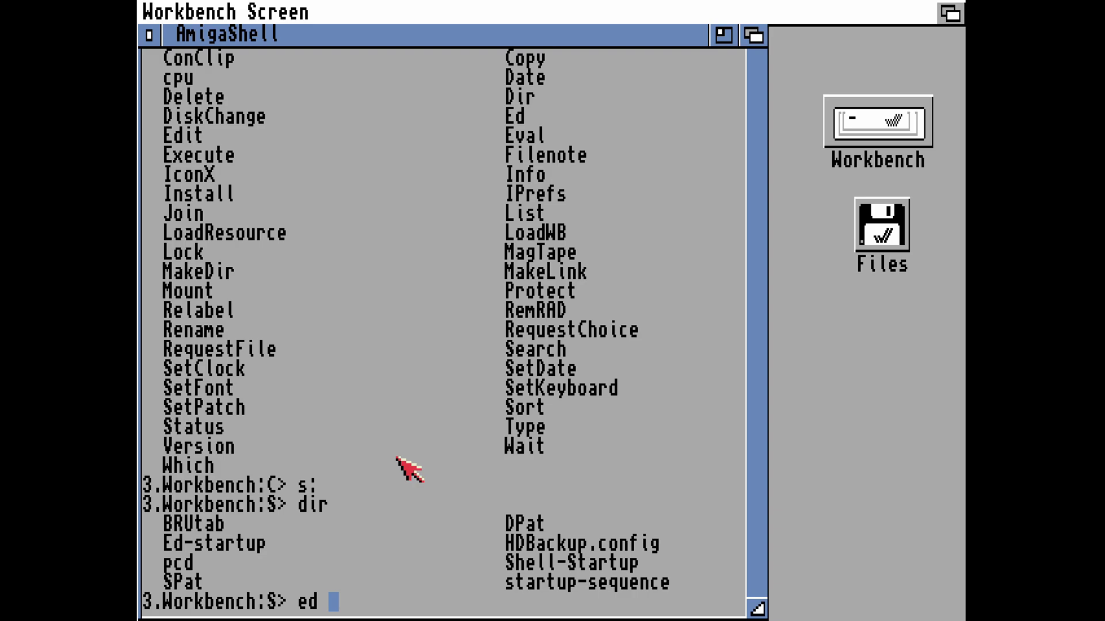
type(" startup-sequenxe")
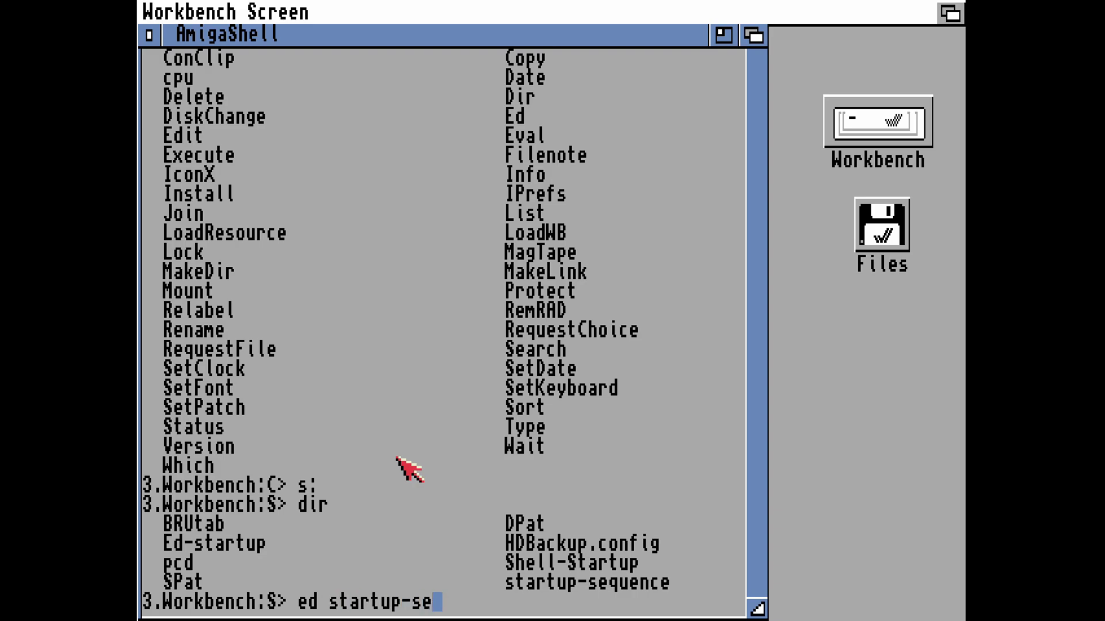
key("BackSpace")
key("BackSpace")
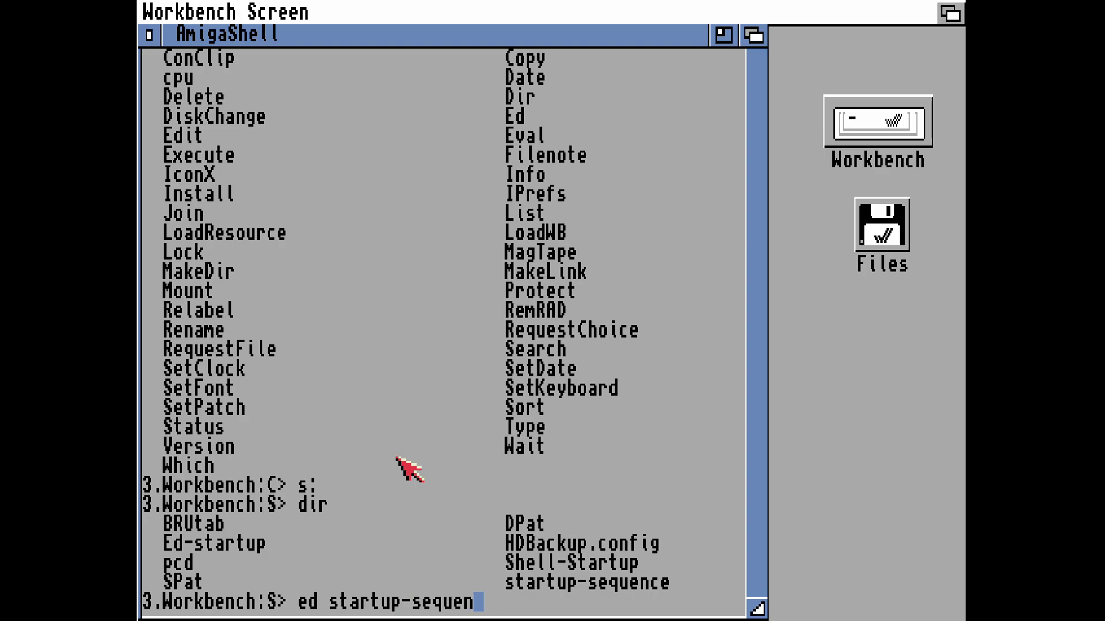
type("ce")
key("Return")
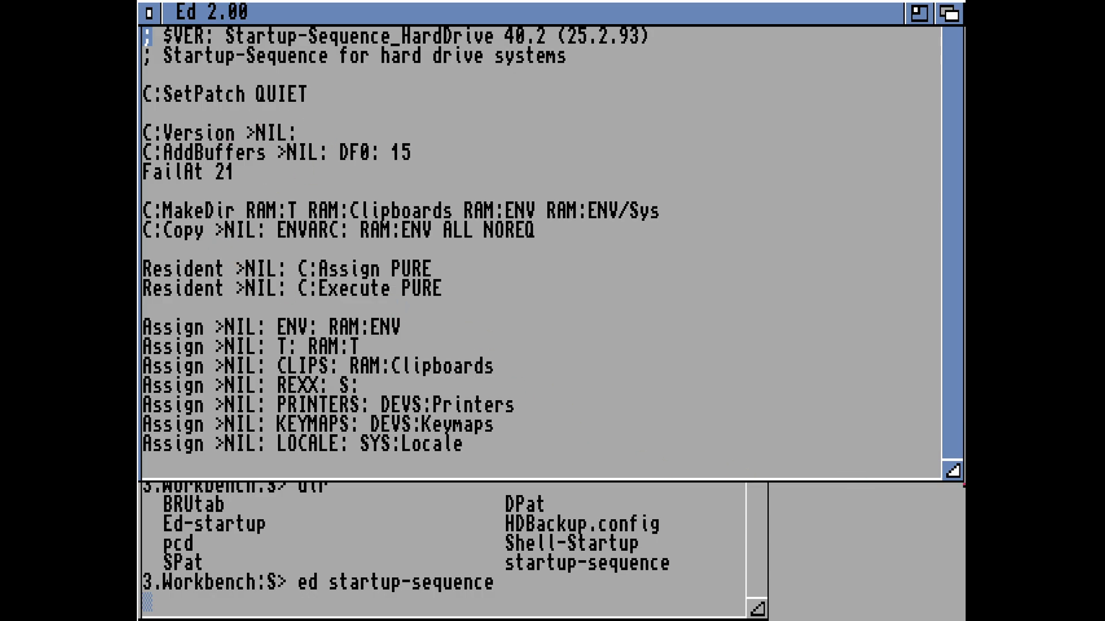
left_click_drag(954, 472, 956, 586)
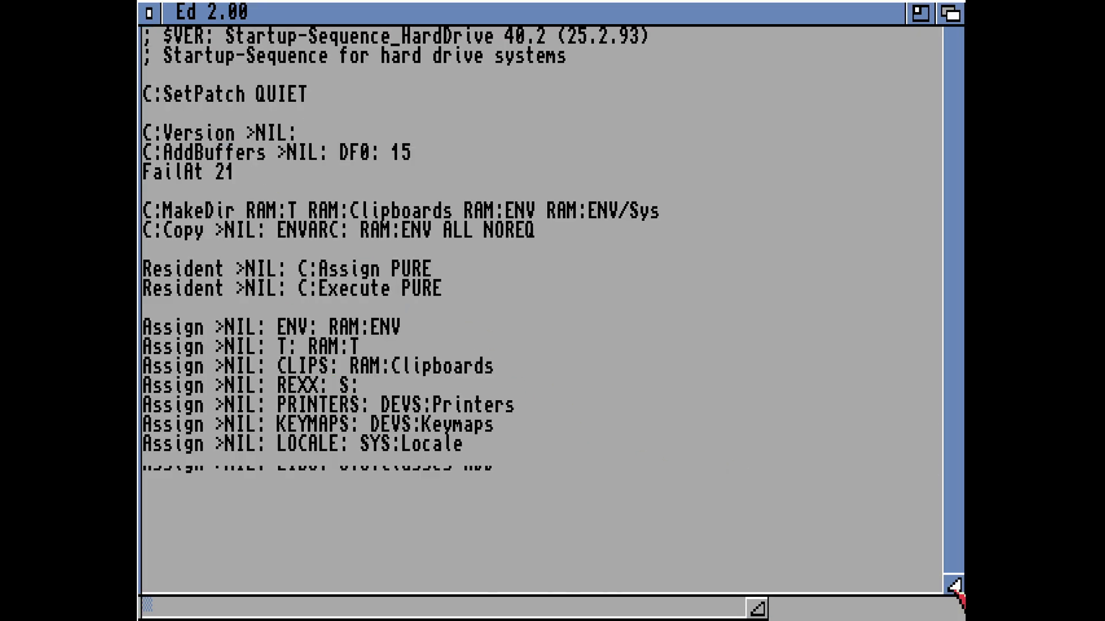
left_click(252, 309)
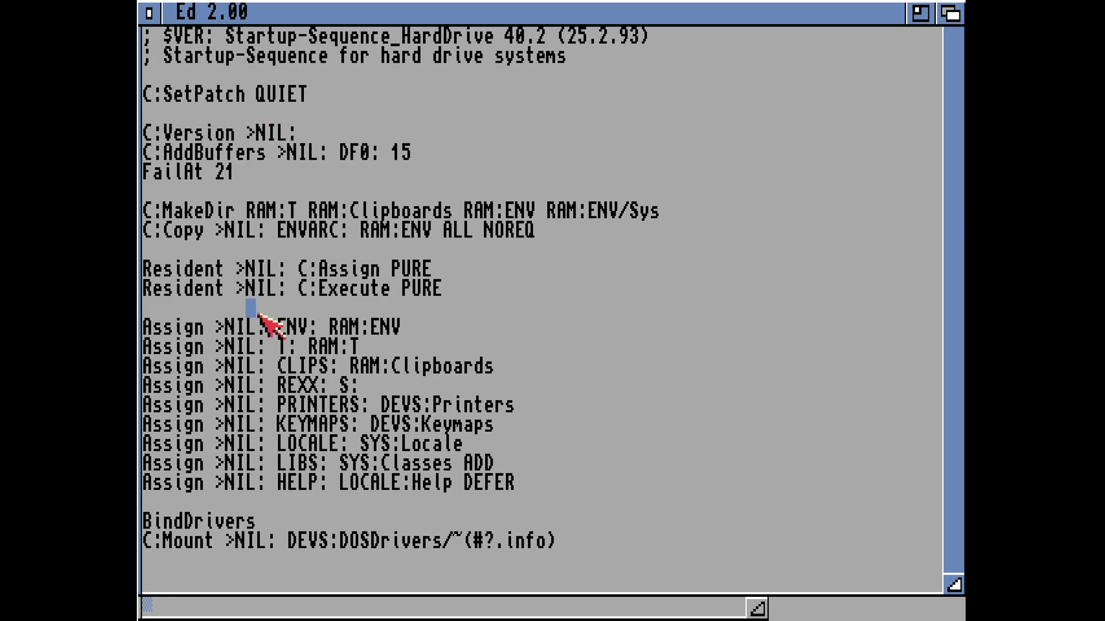
key("Down")
key("Up")
key("Up")
key("Up")
key("Up")
key("Up")
key("Up")
key("Up")
key("Up")
key("Up")
key("Up")
key("Up")
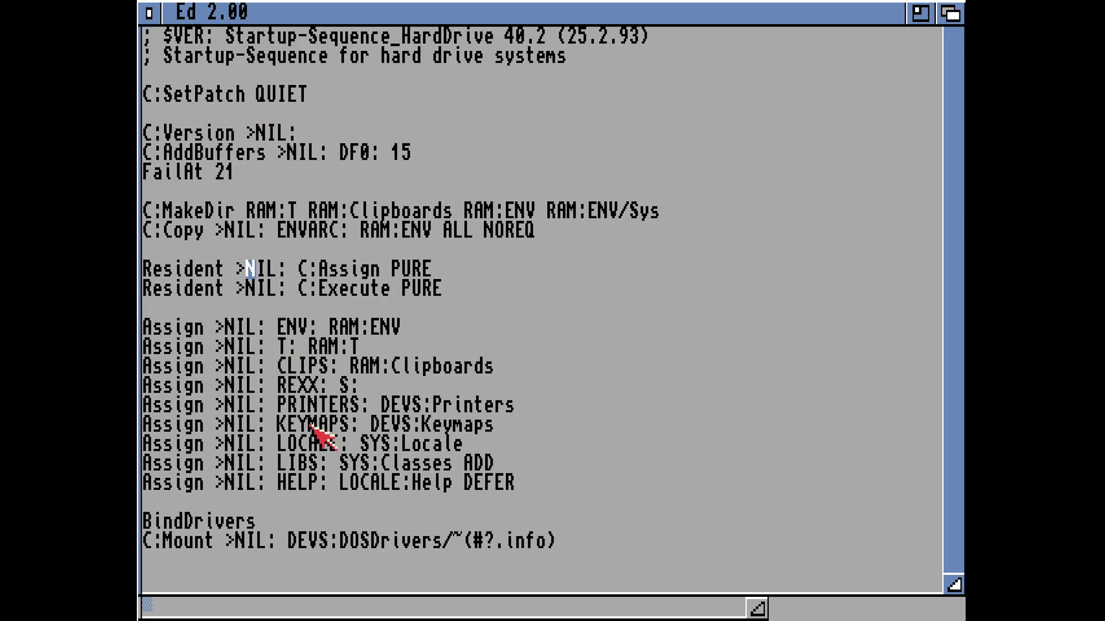
key("Up")
key("Up")
key("Up")
key("Up")
key("Up")
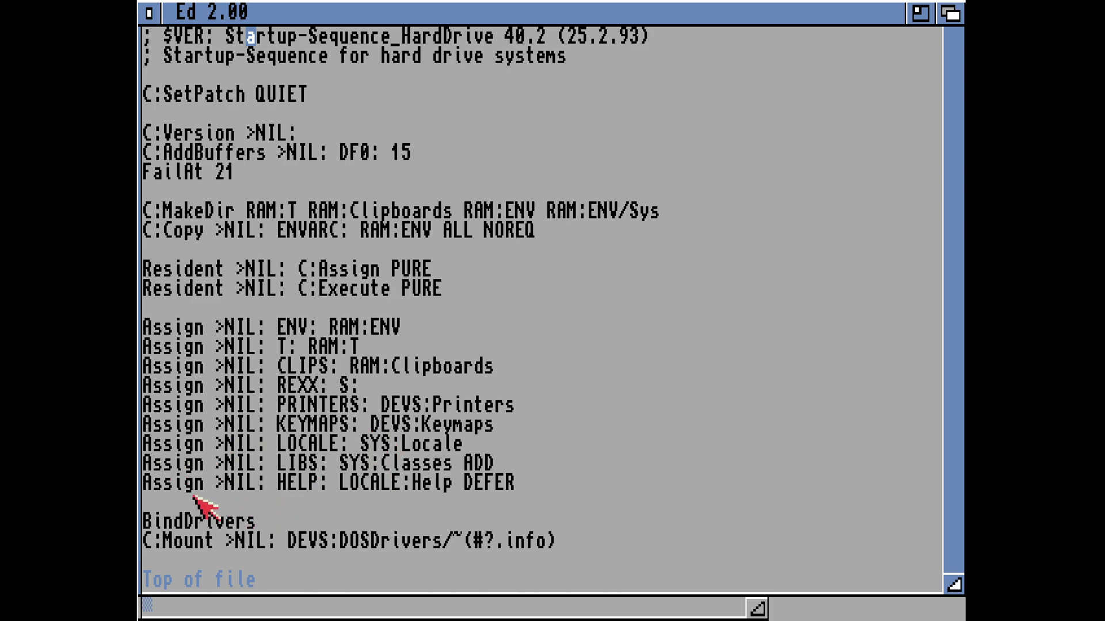
- Move the cursor from above BindDrivers down to the Path line
left_click(168, 502)
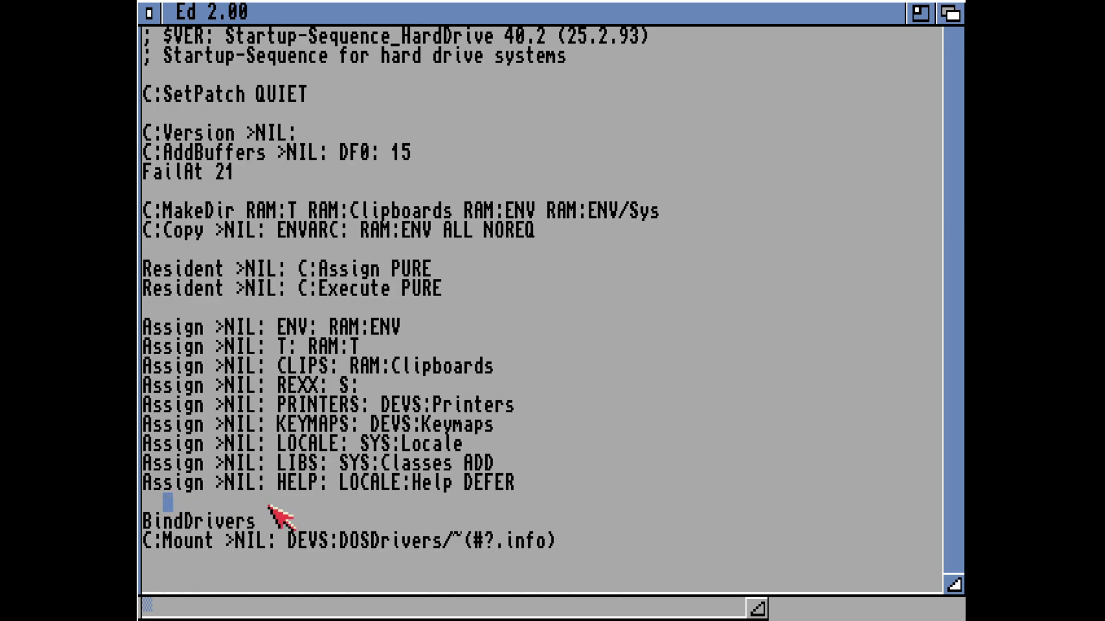
key("Down")
key("Down")
key("Down")
key("Down")
key("Down")
key("Down")
key("Down")
key("Down")
key("Down")
key("Down")
key("Down")
key("Down")
key("Down")
key("Down")
key("Down")
key("Down")
key("Down")
key("Down")
key("Down")
key("Down")
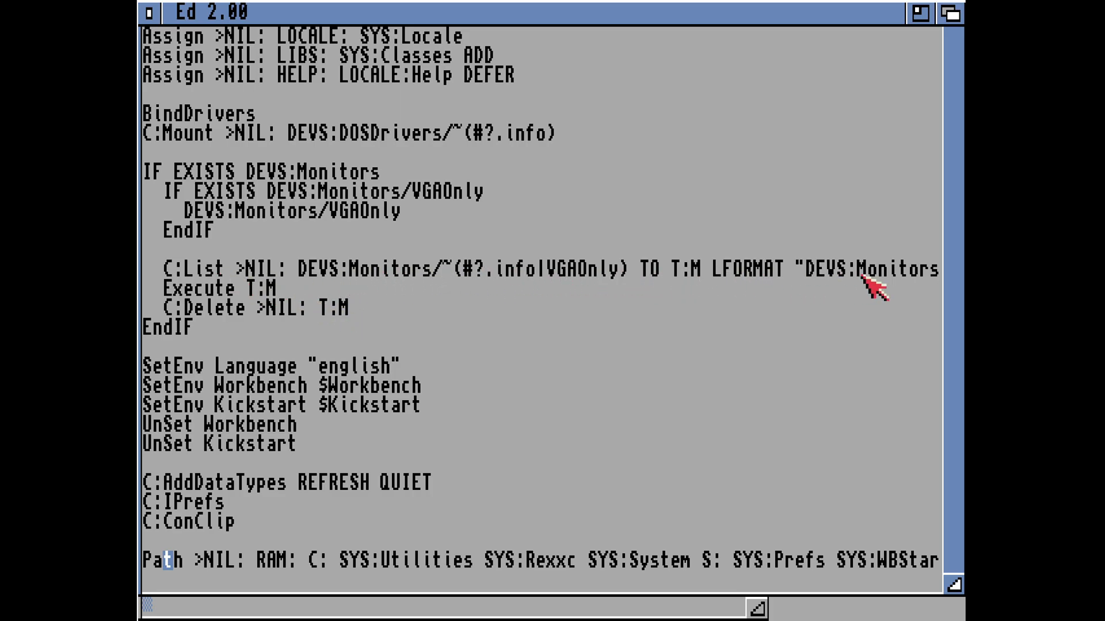
- Inspect the C:List, T:M, Language, $Workbench and $Kickstart lines
left_click(915, 269)
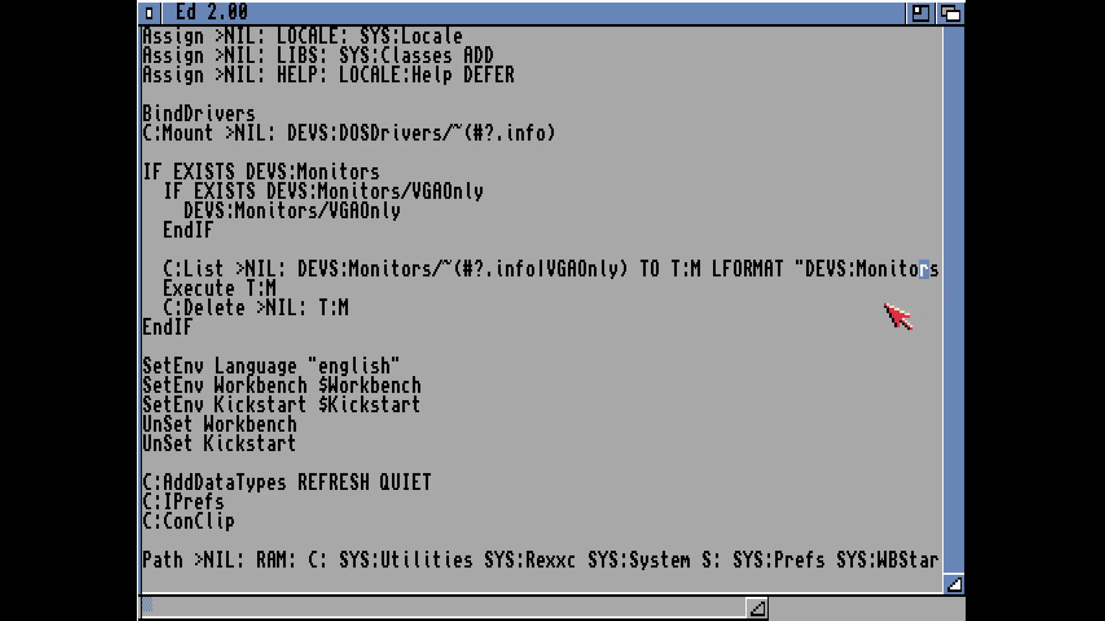
key("Right")
key("Right")
key("Right")
key("Right")
key("Right")
key("Right")
key("Right")
key("Right")
key("Right")
key("Right")
key("Right")
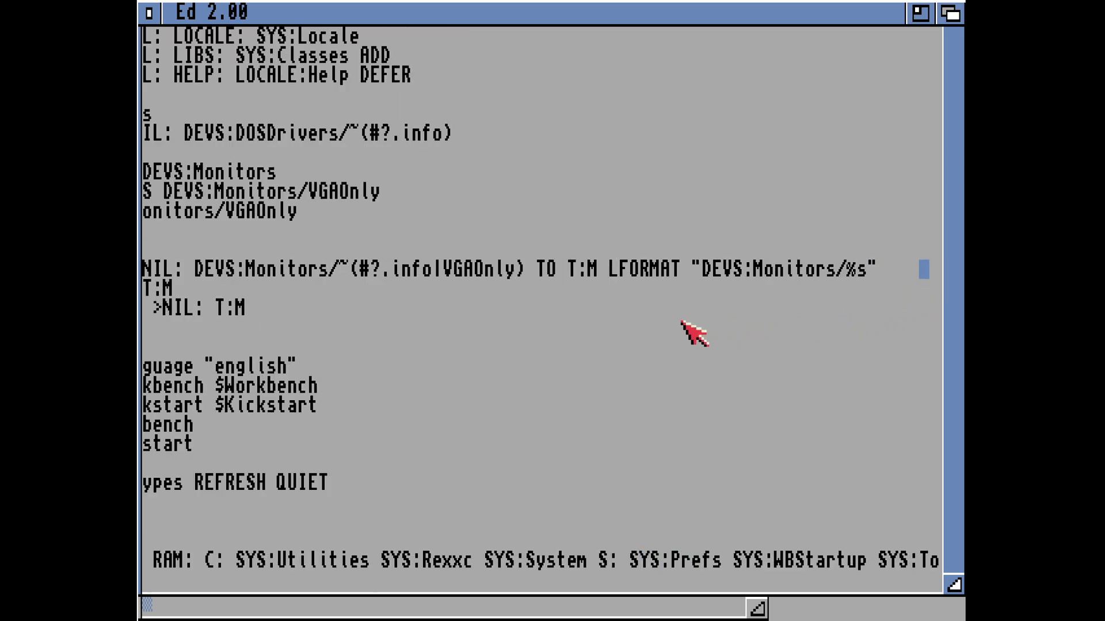
left_click(147, 287)
key("Left")
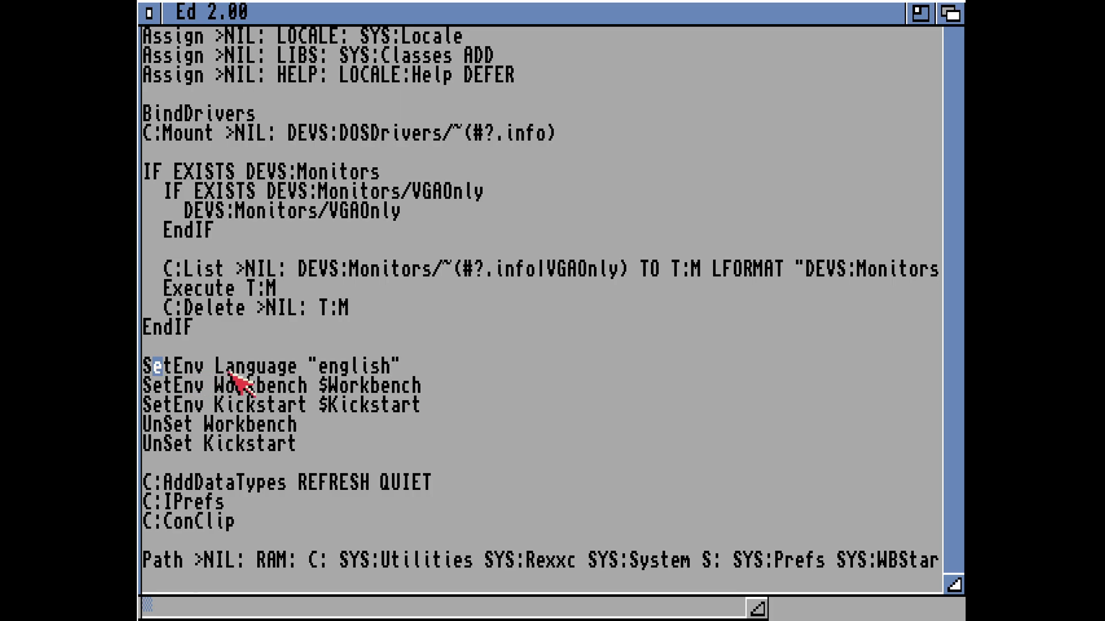
left_click(261, 371)
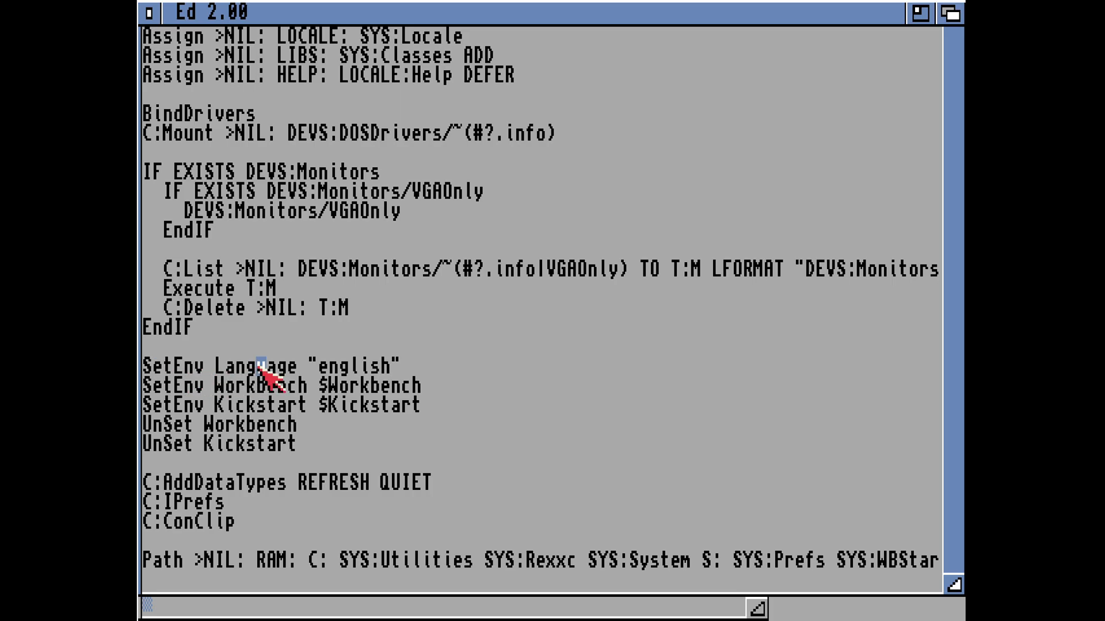
left_click(169, 386)
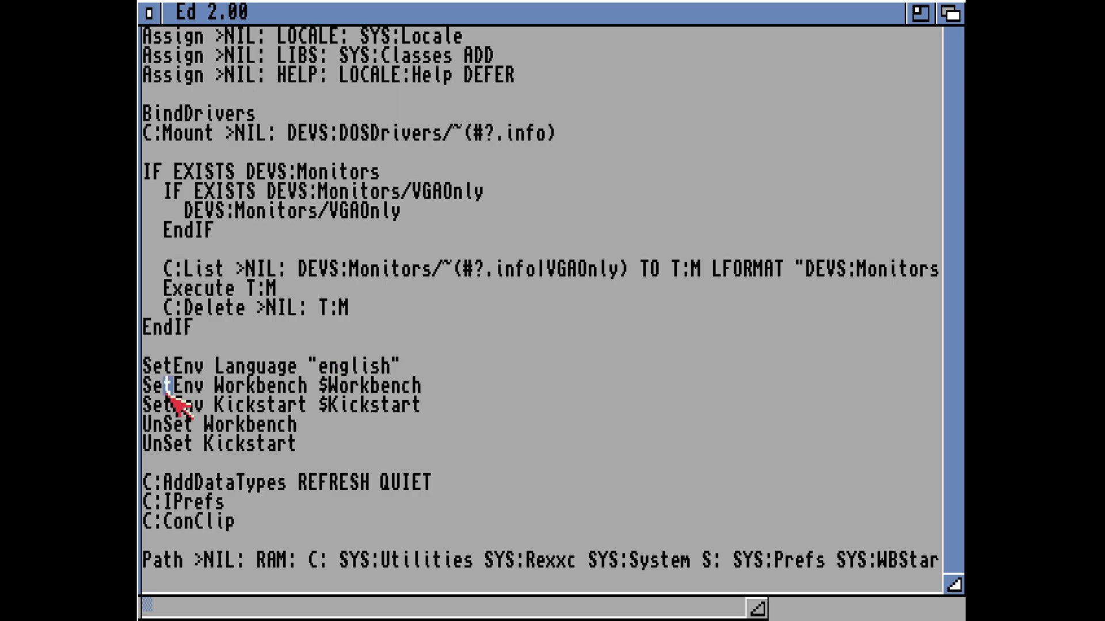
left_click(241, 387)
left_click(374, 386)
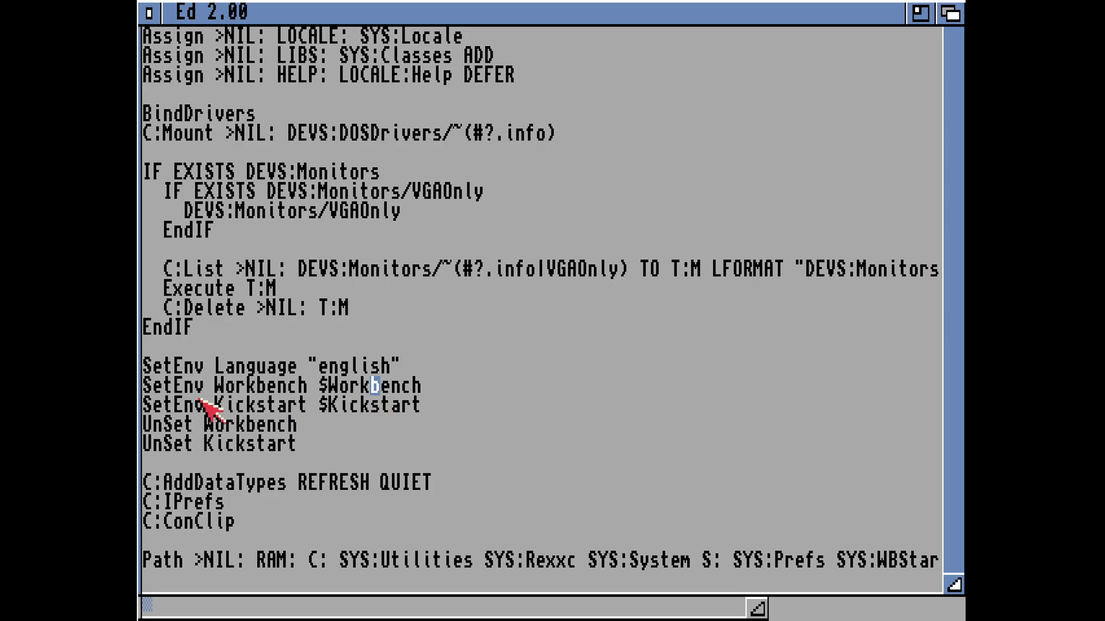
left_click(252, 406)
left_click(375, 406)
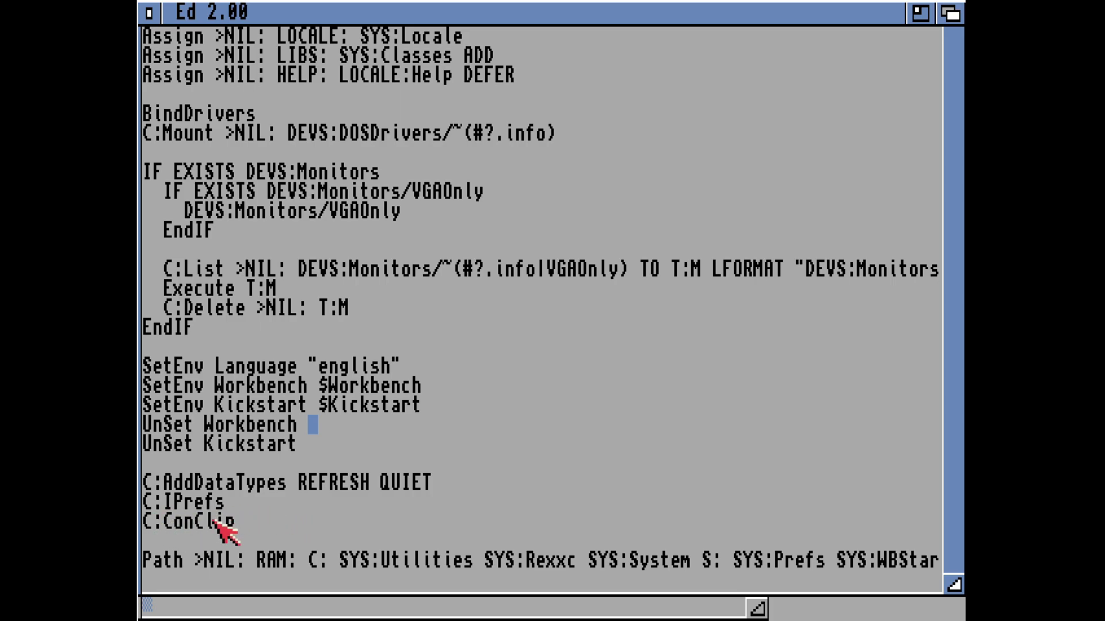
- Move to the end of the file and briefly select ConClip, then deselect it
left_click(210, 540)
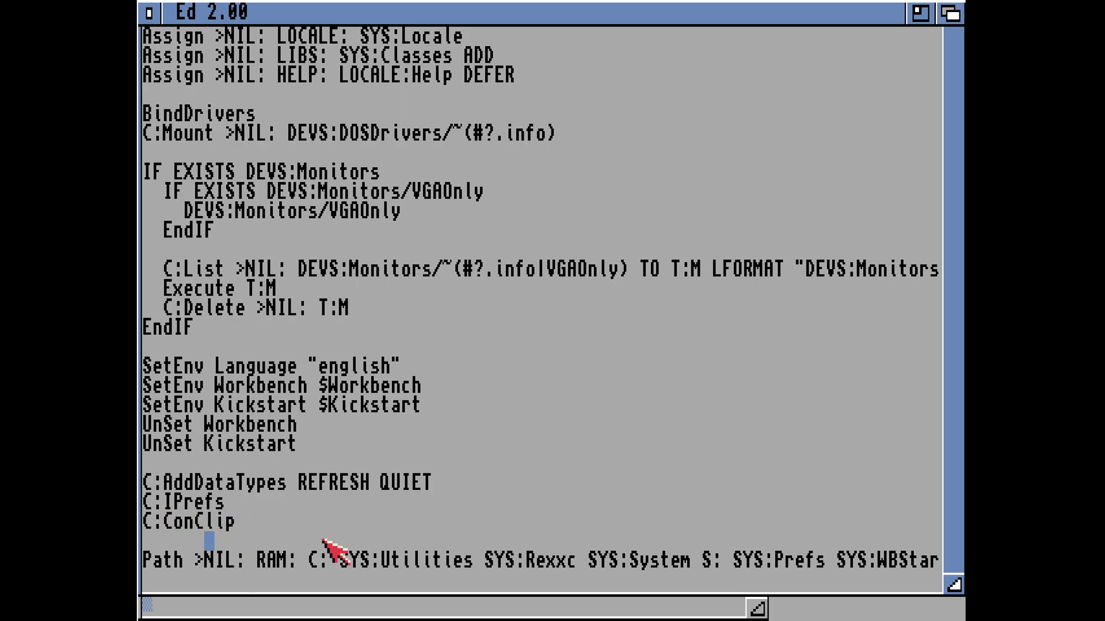
key("Down")
key("Down")
key("Down")
key("Down")
key("Down")
key("Down")
key("Down")
key("Down")
key("Down")
key("Down")
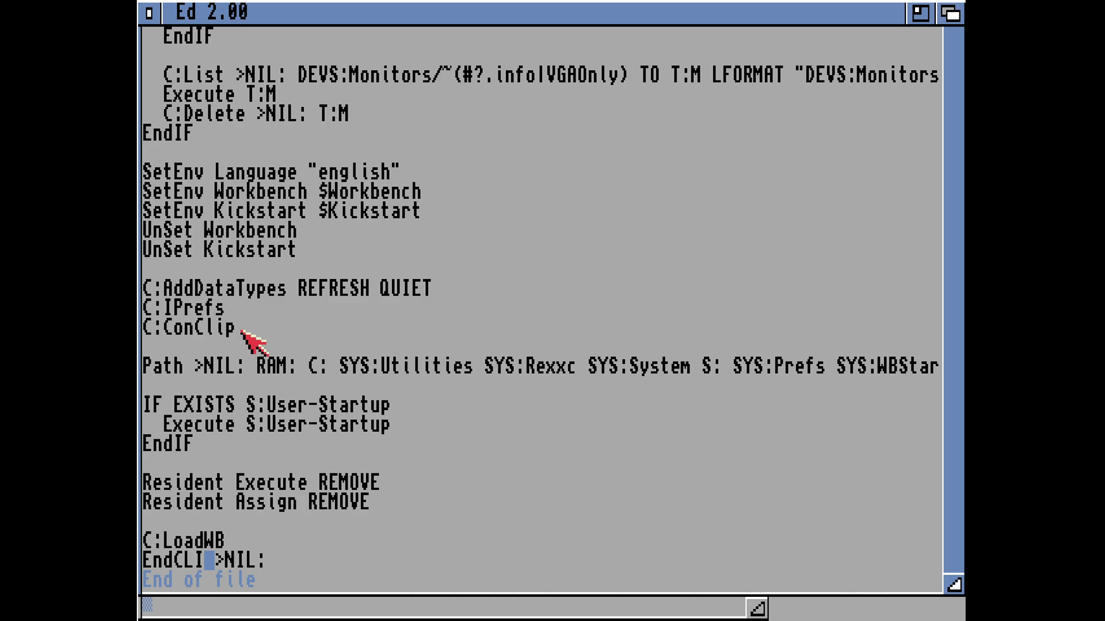
left_click_drag(237, 329, 164, 329)
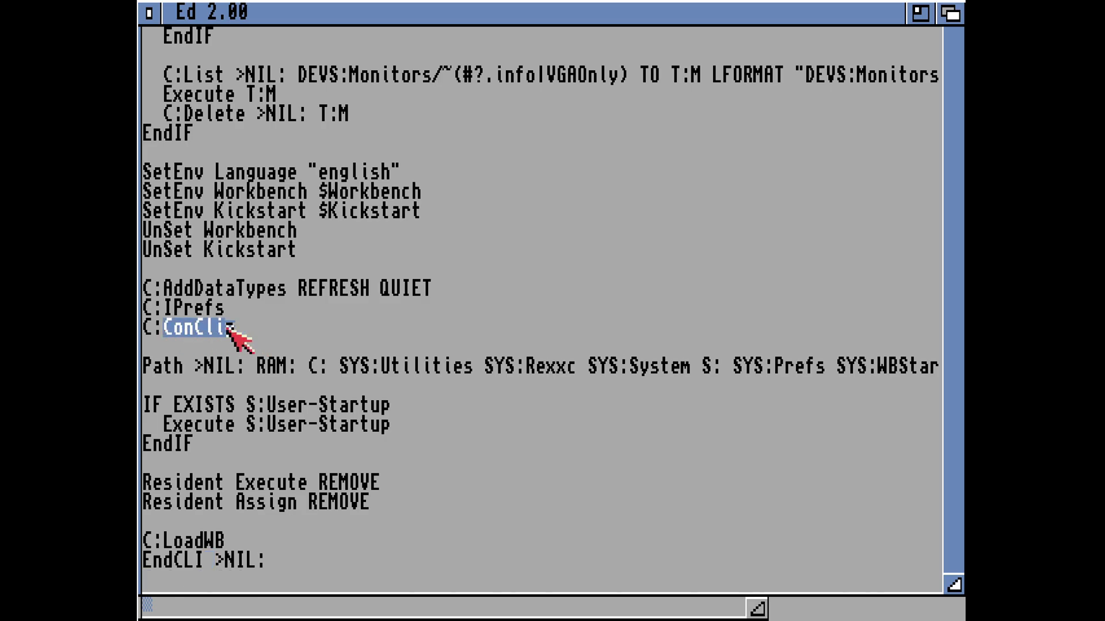
left_click(189, 343)
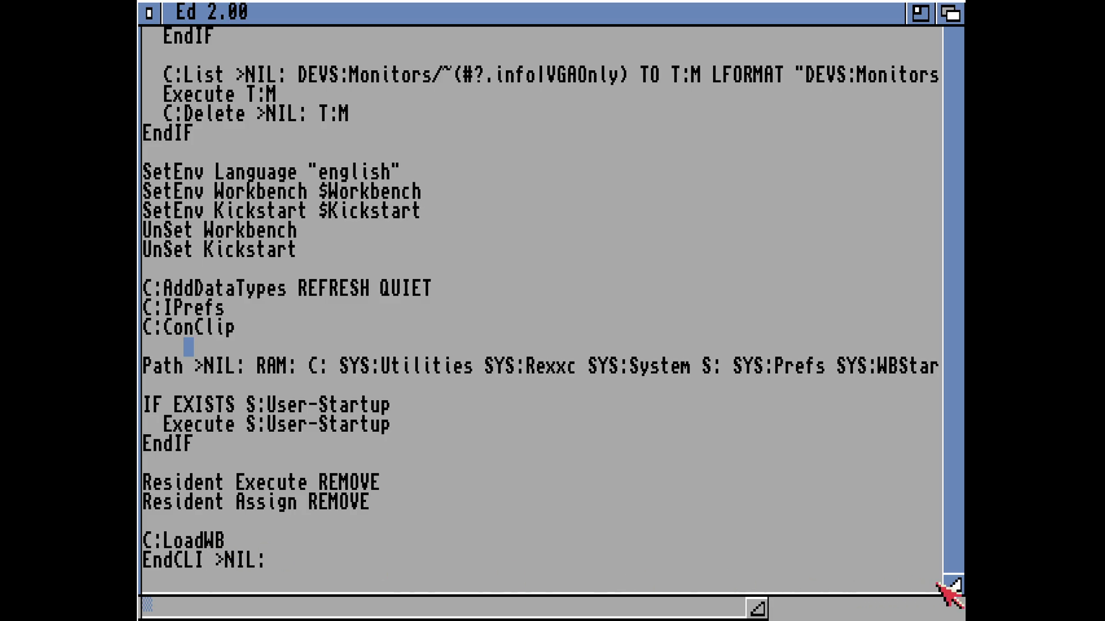
- Resize the Ed window and cursor back up to the first line
mouse_move(952, 585)
left_mouse_down()
mouse_move(893, 588)
mouse_move(855, 607)
mouse_move(951, 591)
left_mouse_up()
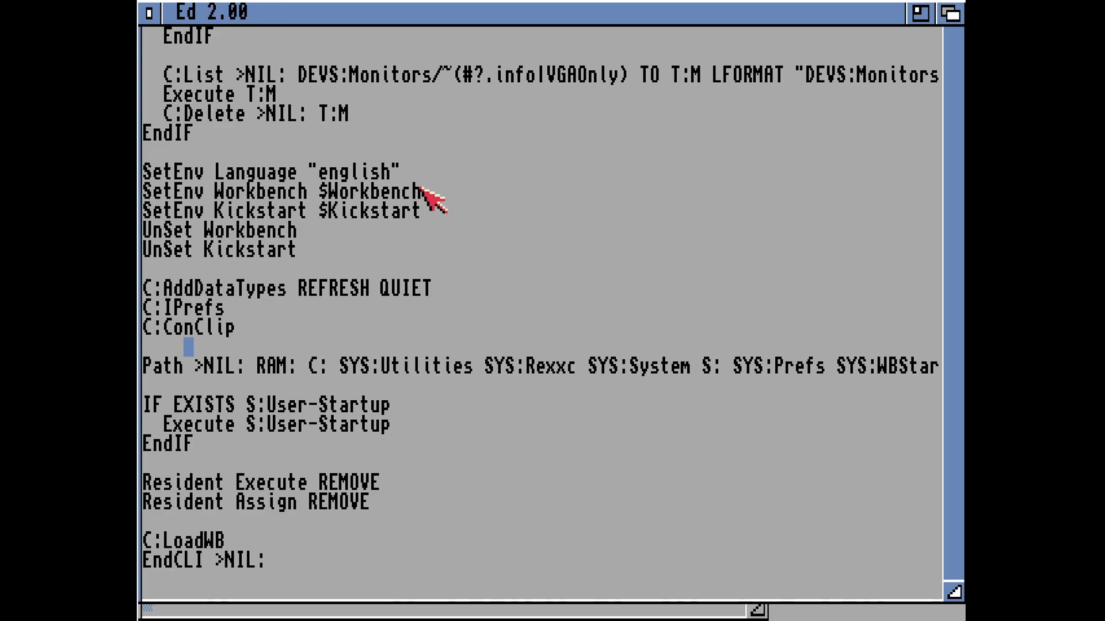
left_click(397, 114)
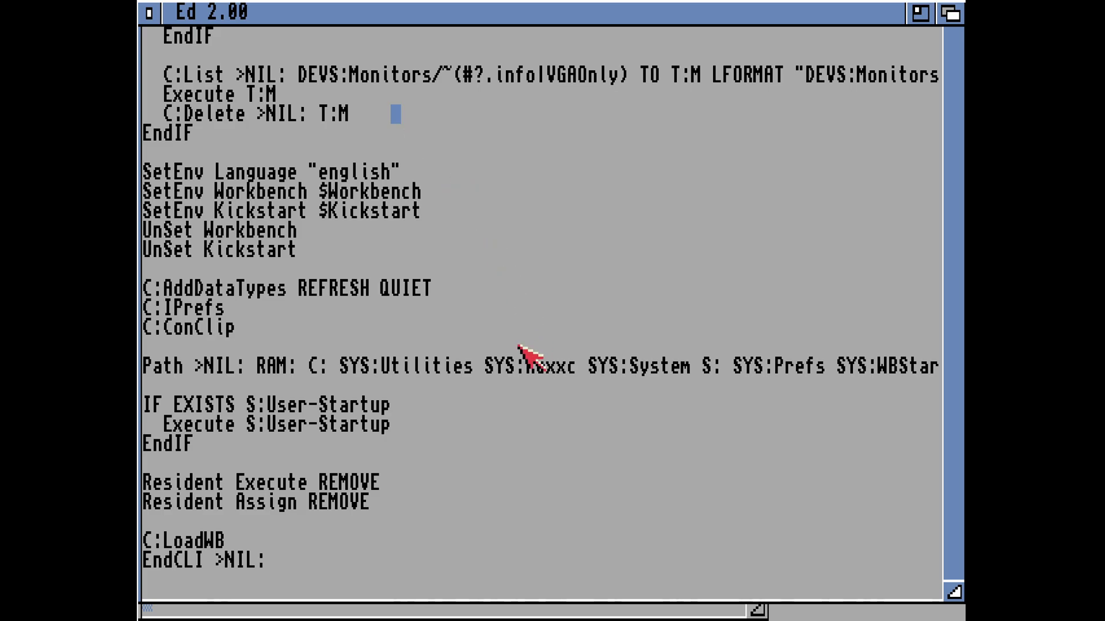
key("Up")
key("Up")
key("Up")
key("Up")
key("Up")
key("Up")
key("Up")
key("Up")
key("Up")
key("Up")
key("Up")
key("Up")
key("Up")
key("Up")
key("Up")
key("Up")
key("Up")
key("Up")
key("Up")
key("Up")
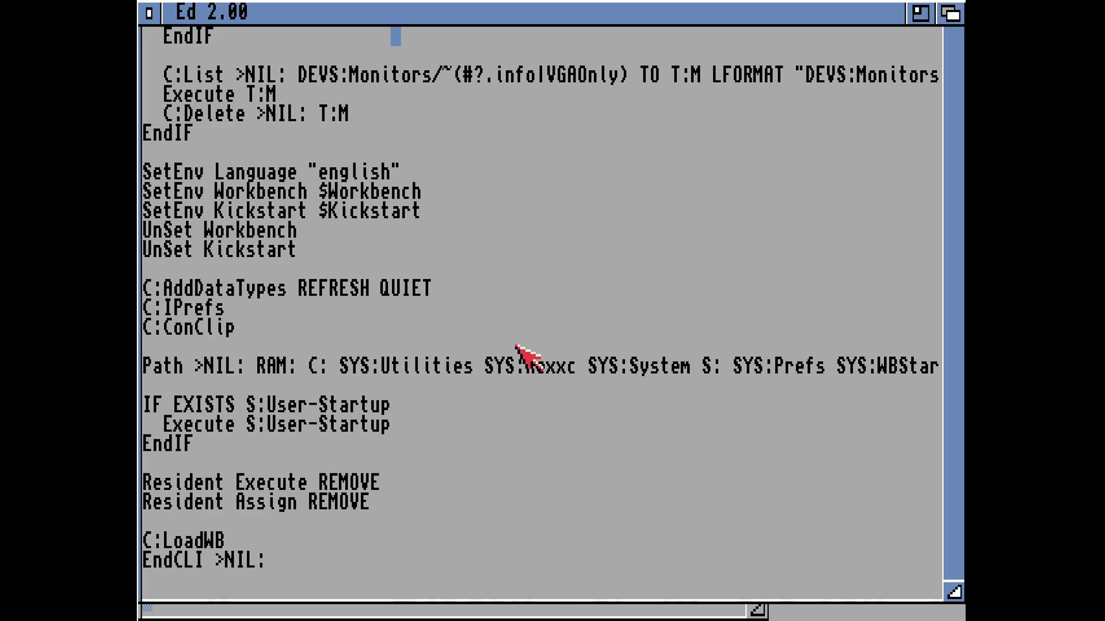
key("Up")
key("Up")
key("Up")
key("Up")
key("Up")
key("Up")
key("Up")
key("Up")
key("Up")
key("Up")
key("Up")
key("Up")
key("Up")
key("Up")
key("Up")
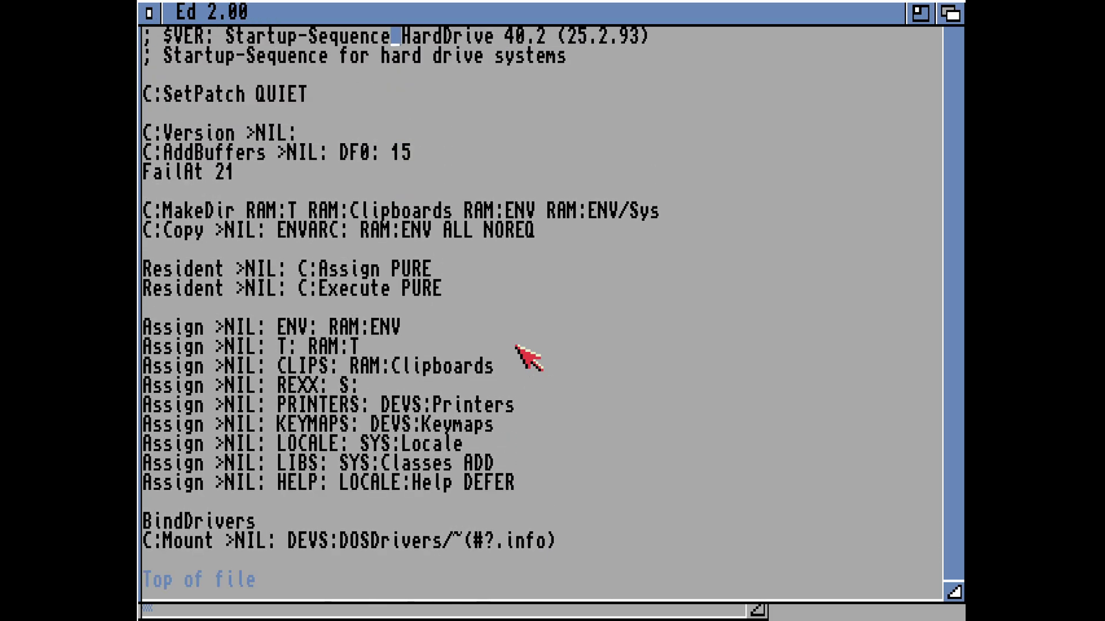
- View Ed's version and file information from the menus, then dismiss it
right_click(184, 6)
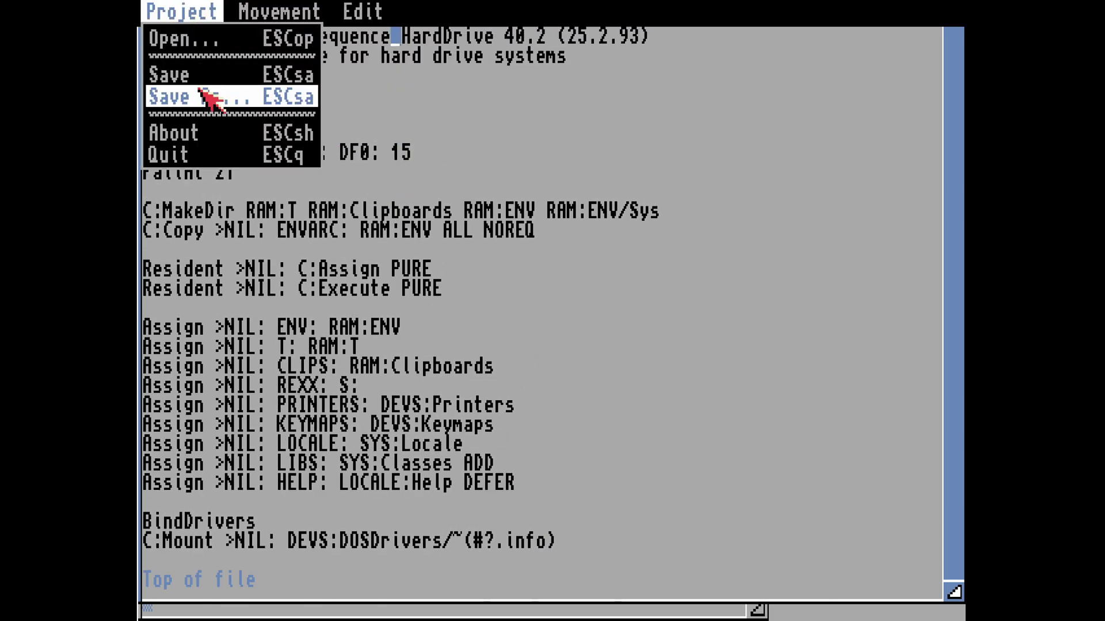
right_click(203, 133)
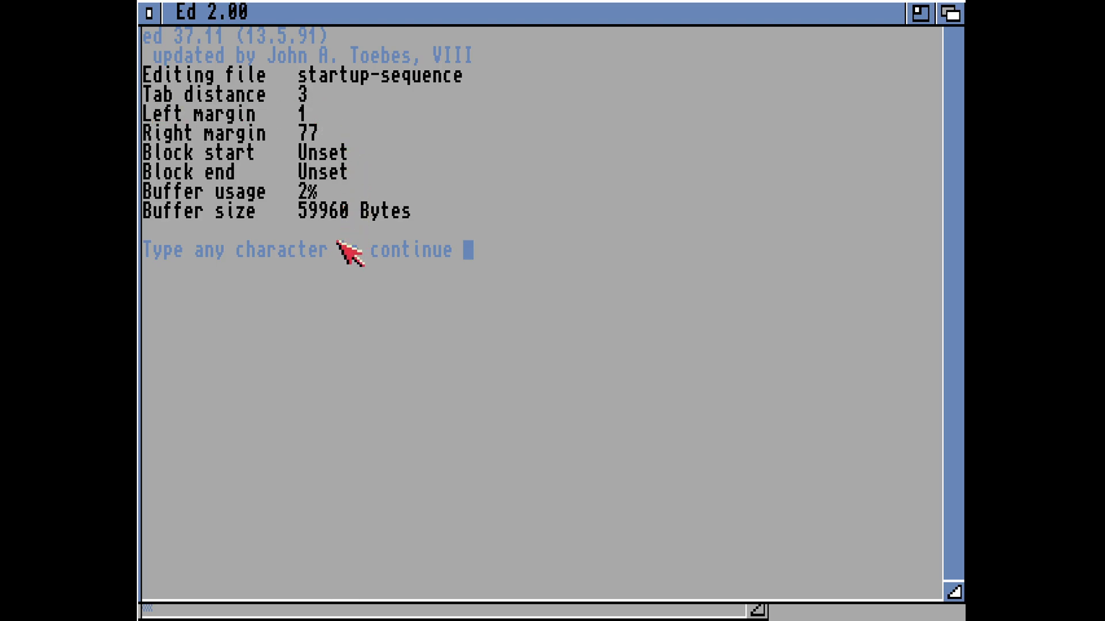
key("Return")
- Browse Ed's menus, then place the cursor after PURE on the Resident line
right_click(173, 10)
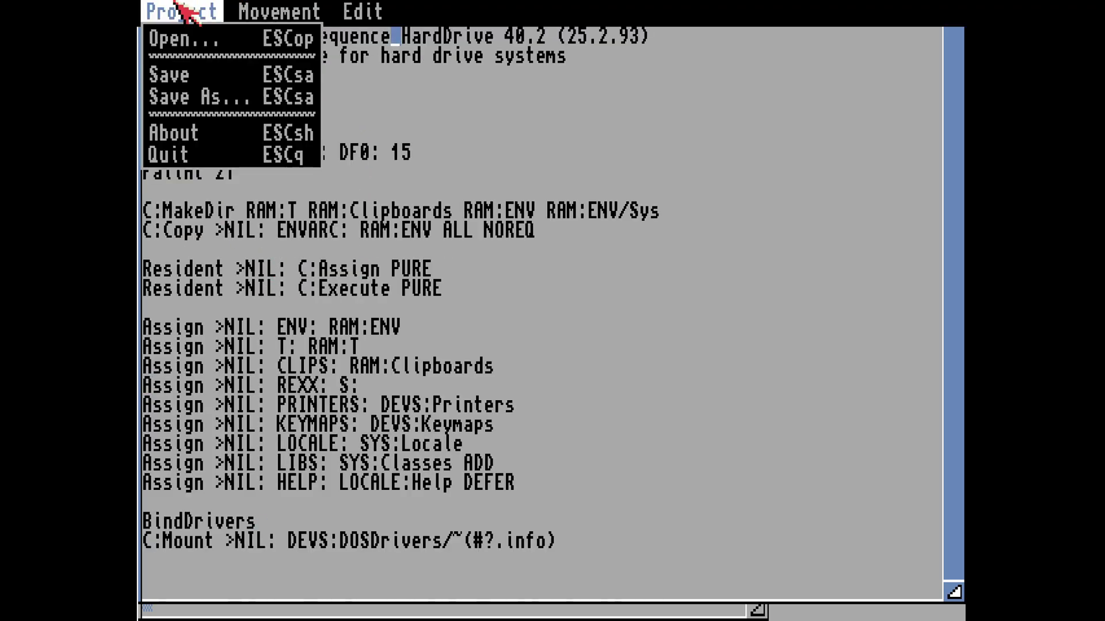
mouse_move(308, 10)
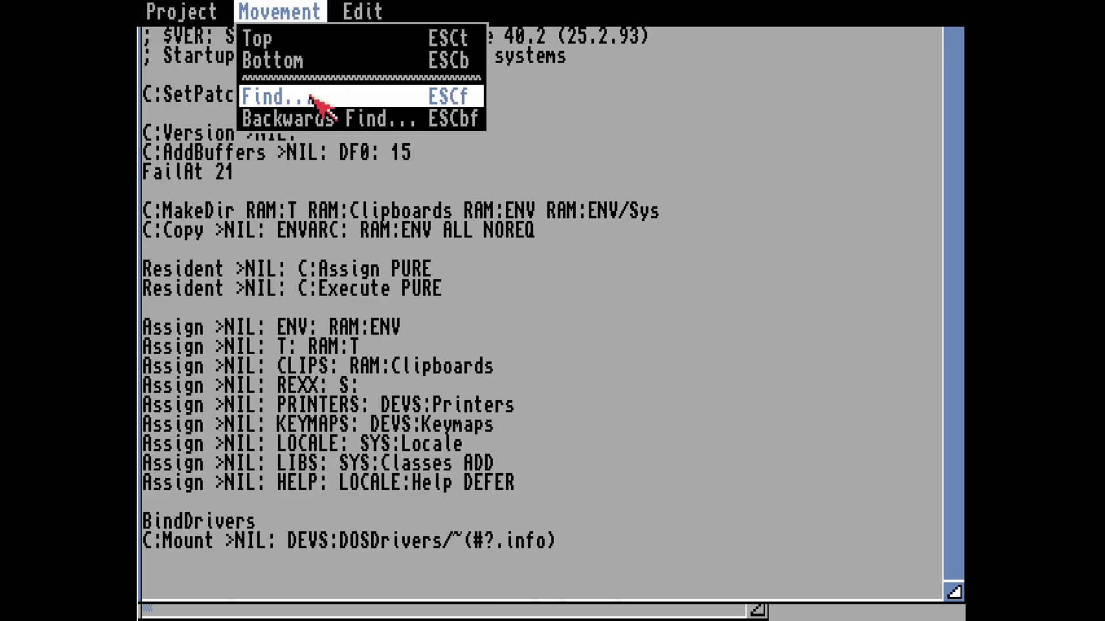
mouse_move(369, 11)
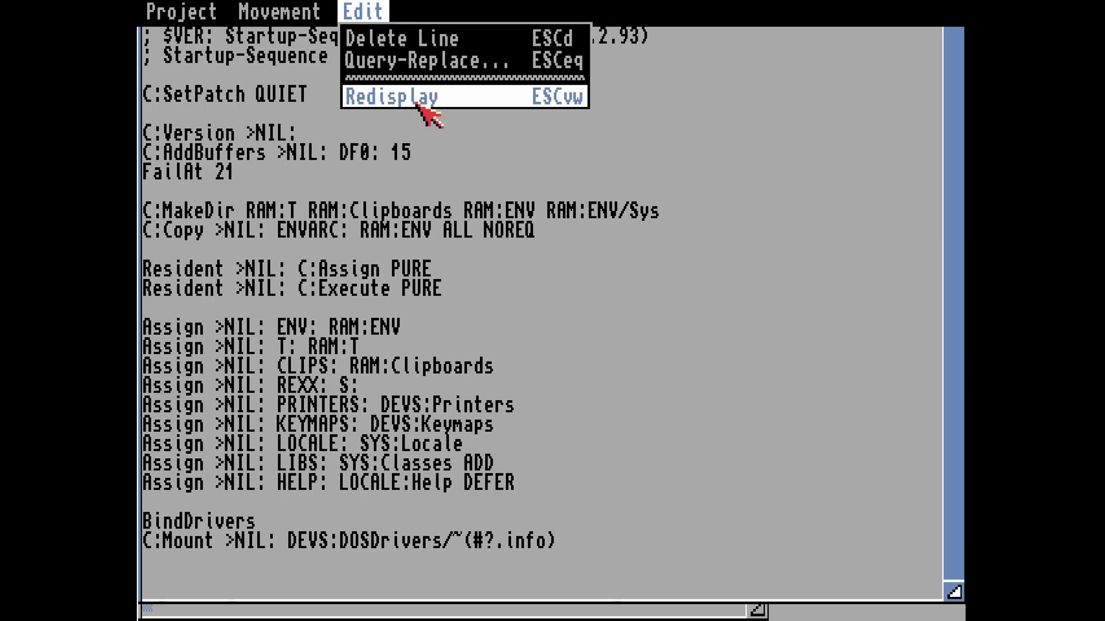
right_click(221, 7)
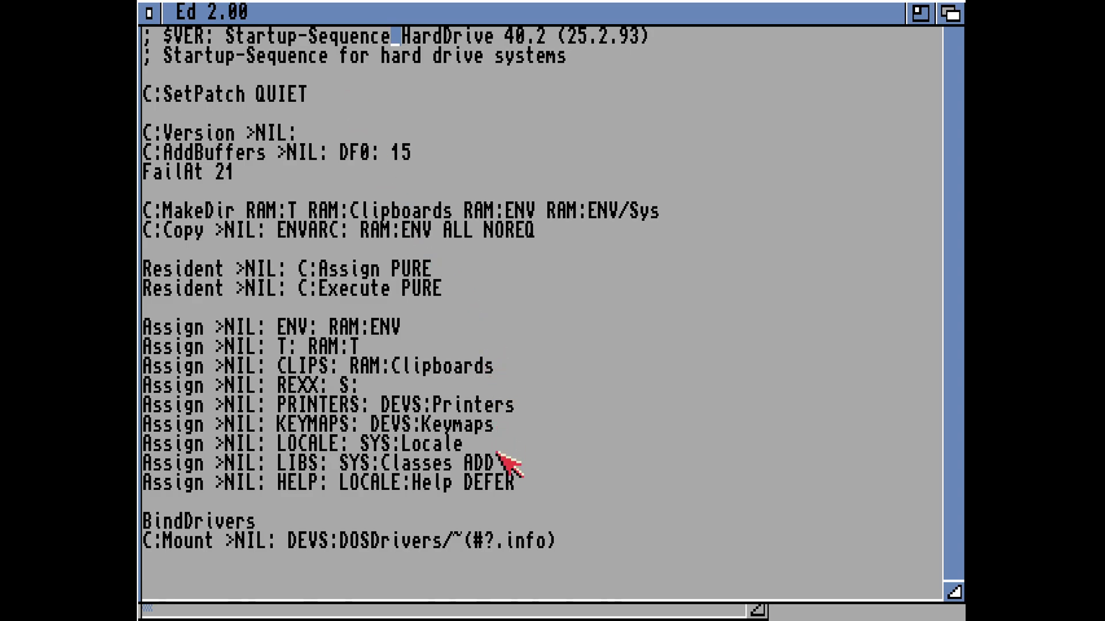
left_click(452, 268)
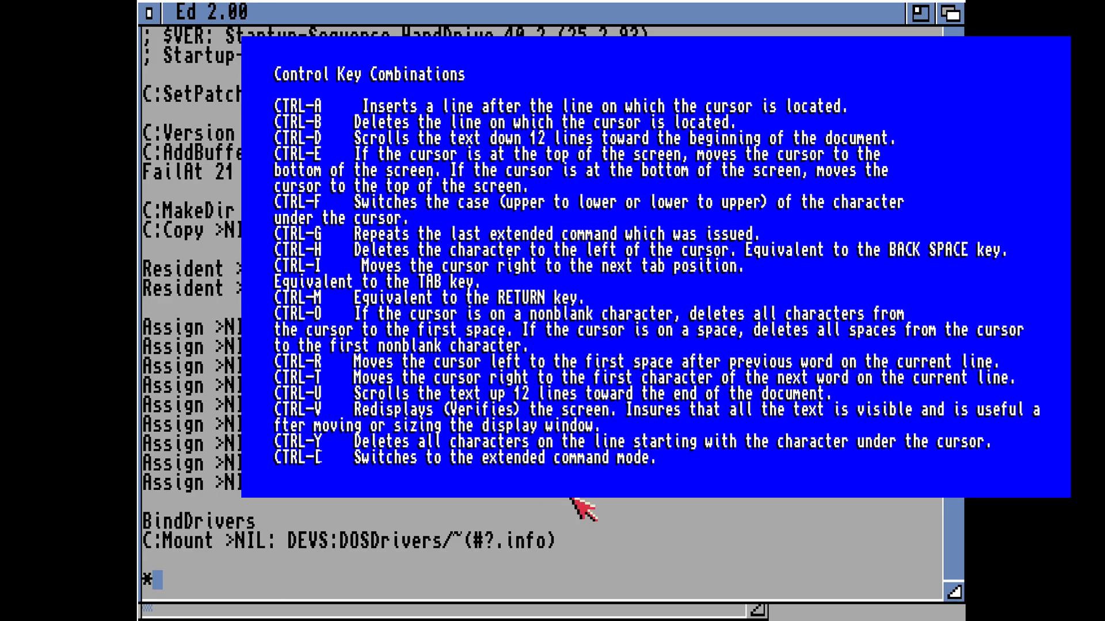
- Join and re-split the Resident lines, then move to UnSet Workbench and enter the d command
type("j")
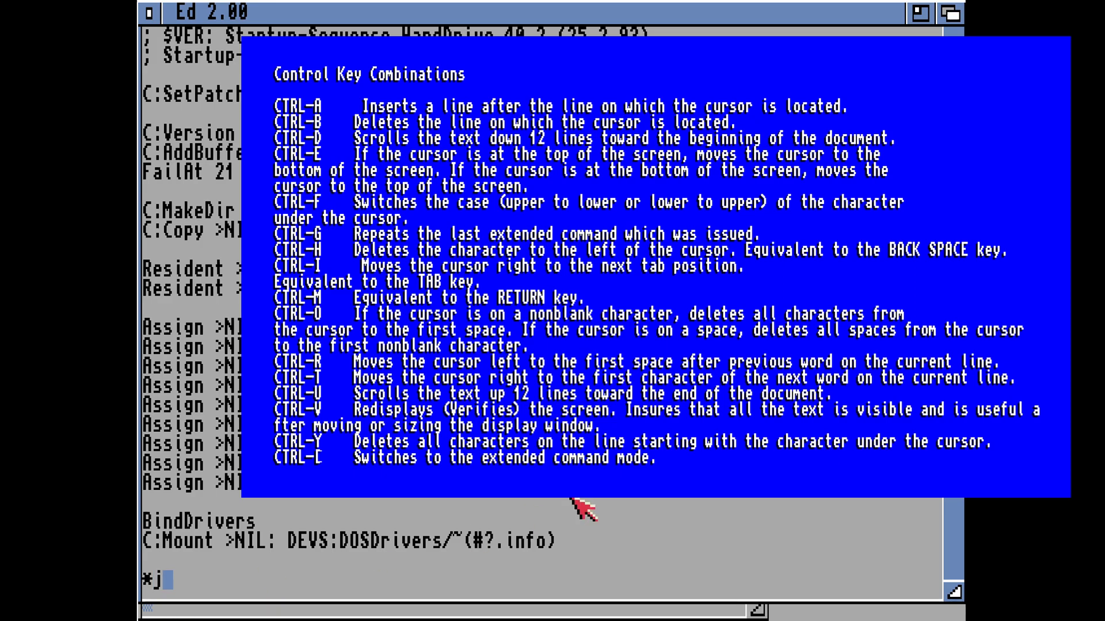
key("Return")
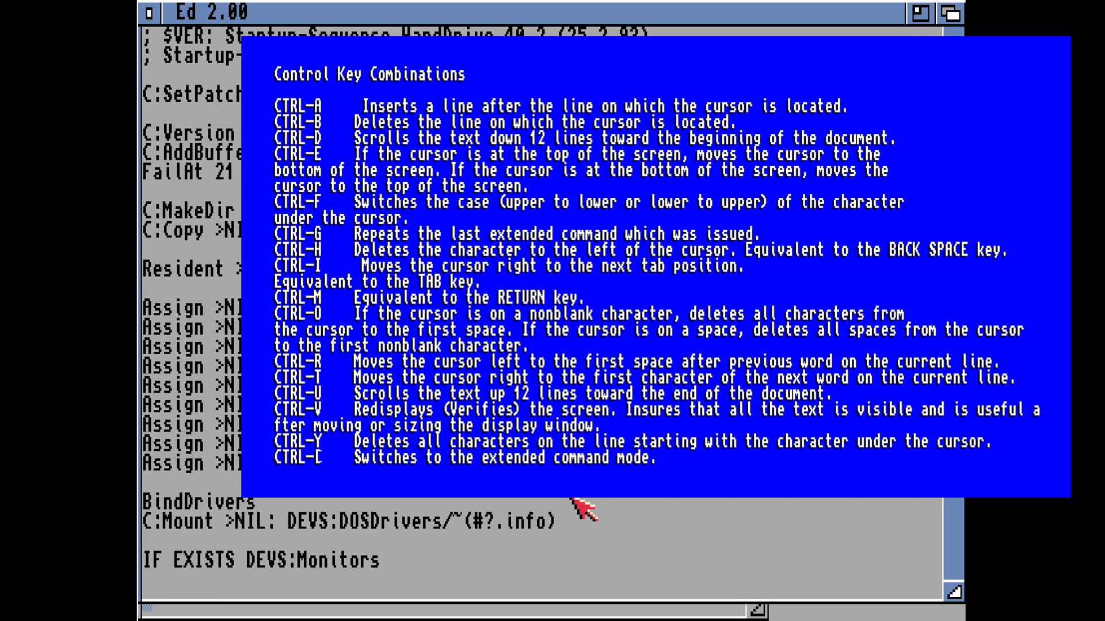
key("Return")
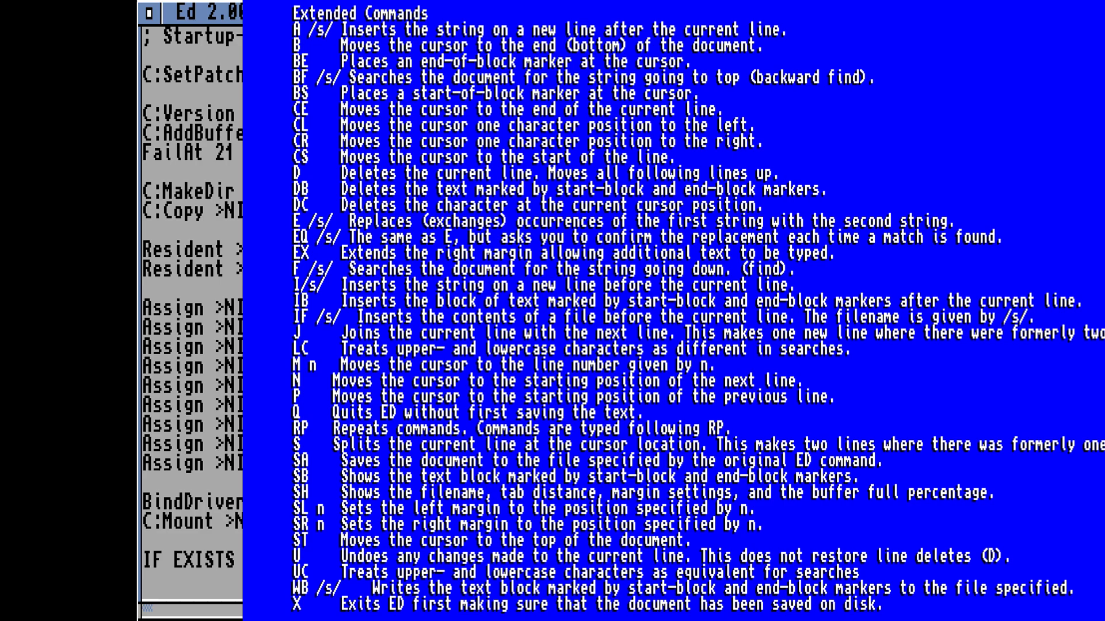
key("Return")
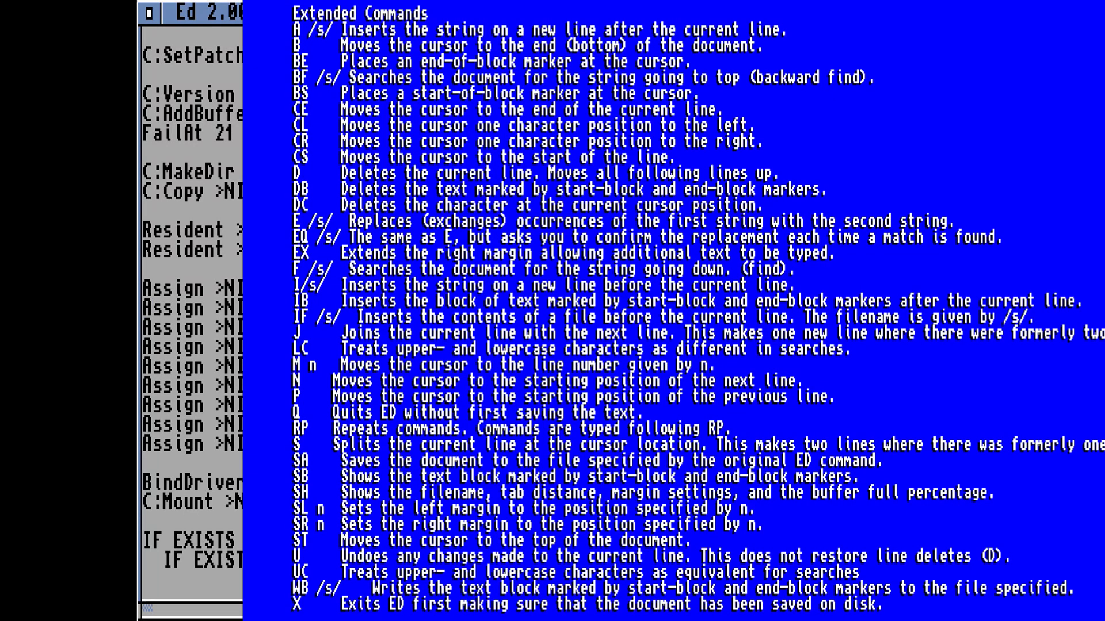
key("Down")
key("Down")
key("Down")
key("Down")
key("Down")
key("Down")
key("Down")
key("Down")
key("Down")
key("Down")
key("Down")
key("Down")
key("Down")
key("Down")
key("Down")
key("Down")
key("Down")
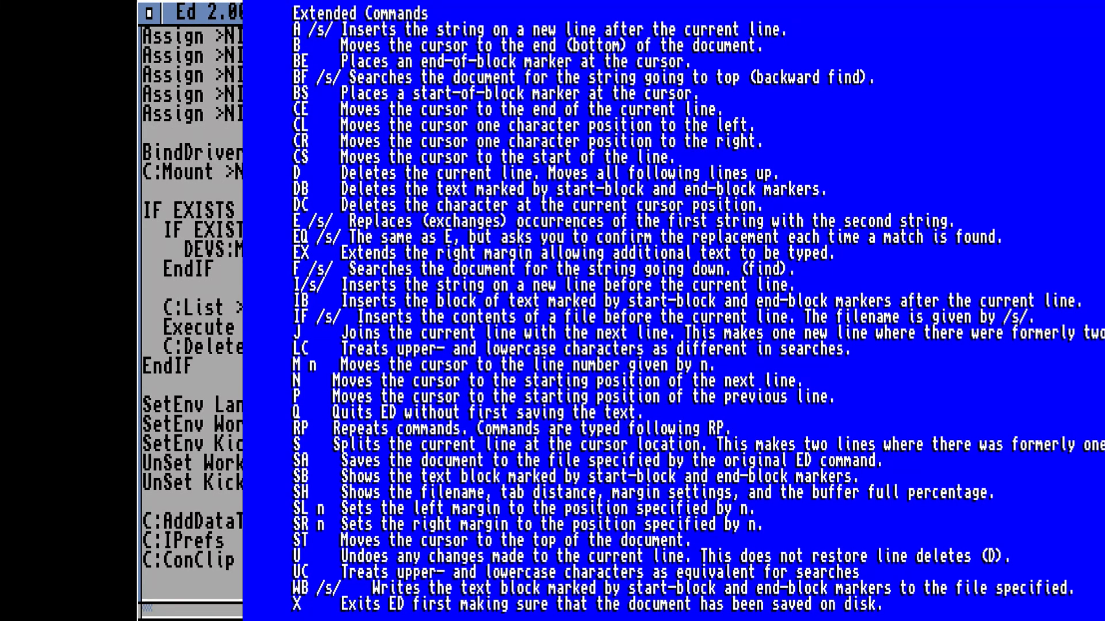
type("*d")
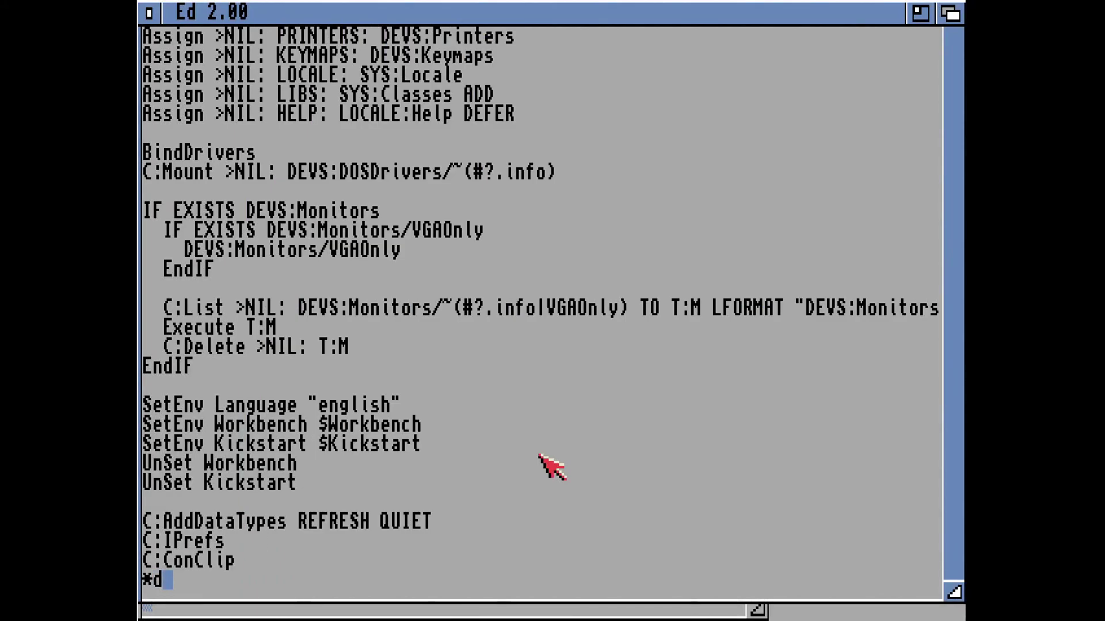
- Delete the UnSet Workbench line with ESC D and jump to the end of the file
key("Return")
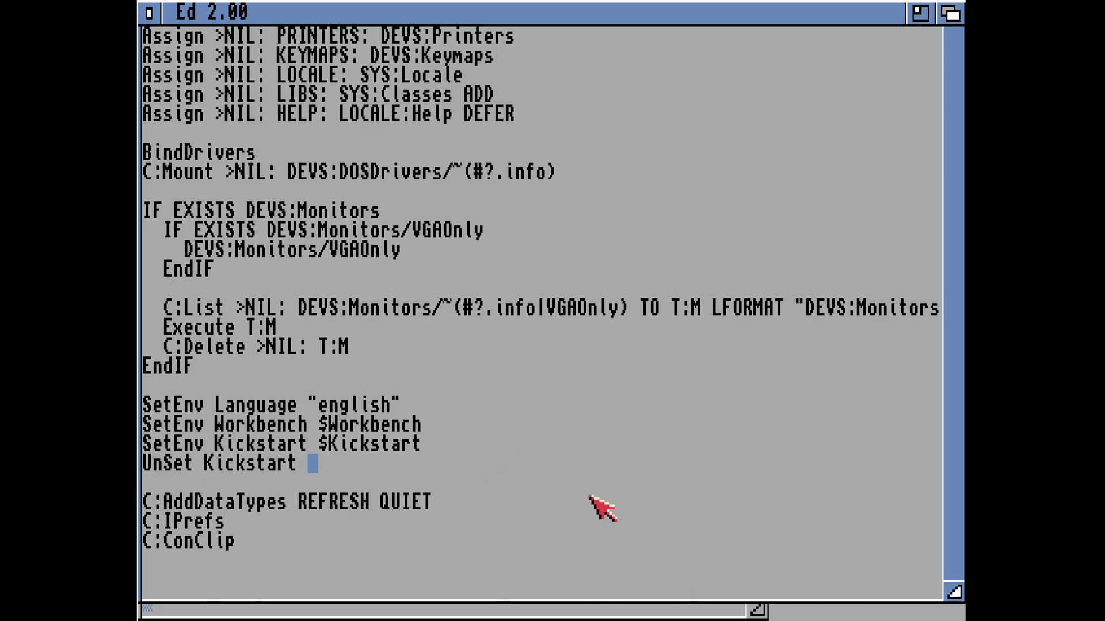
right_click(202, 13)
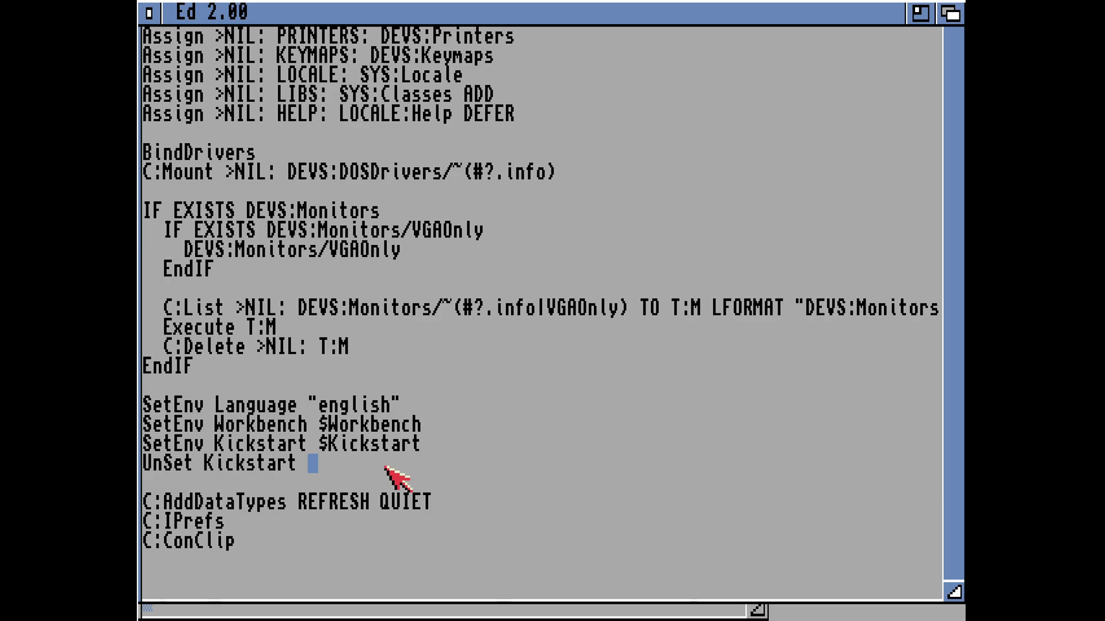
key("shift+Down")
key("Escape")
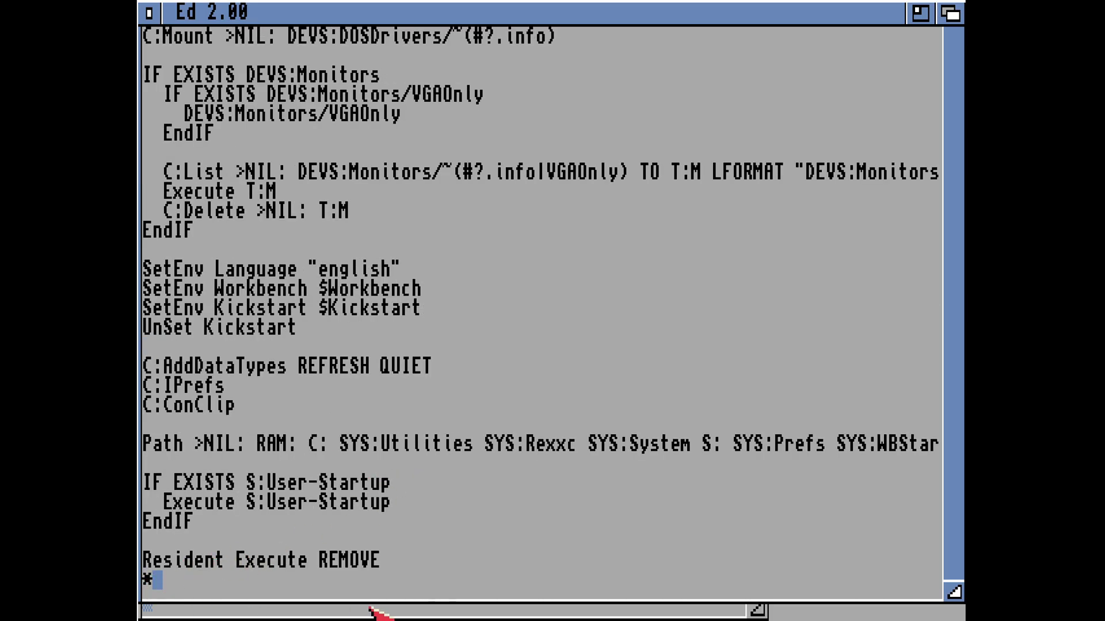
type("sa")
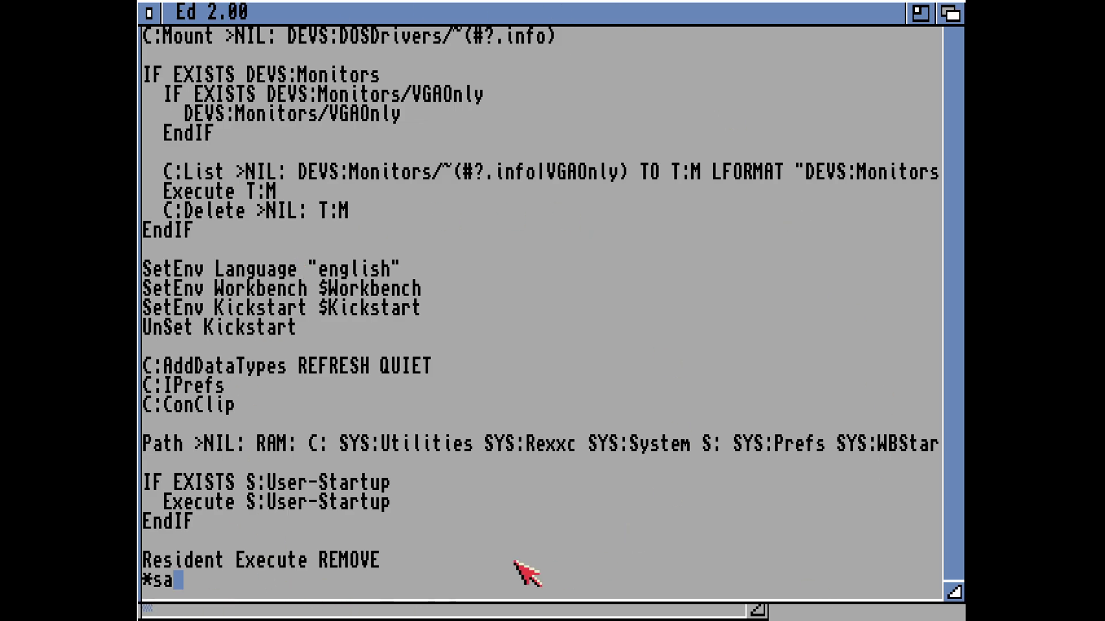
key("BackSpace")
key("BackSpace")
- Try quitting with Q but decline, then save and exit with ESC X
type("Q")
key("Return")
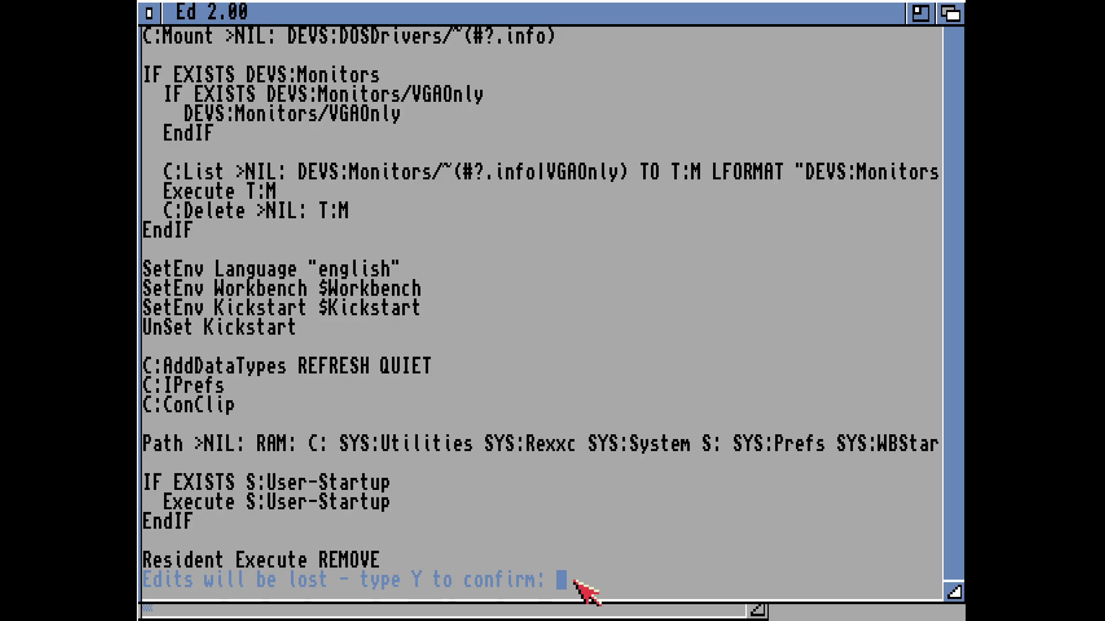
key("n")
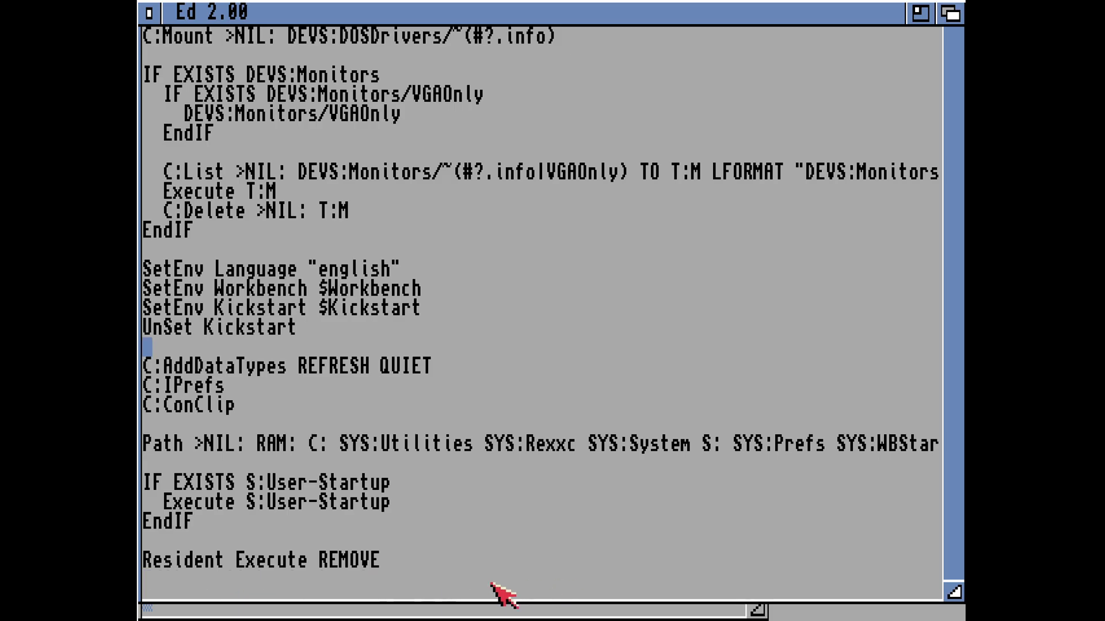
key("Escape")
type("X")
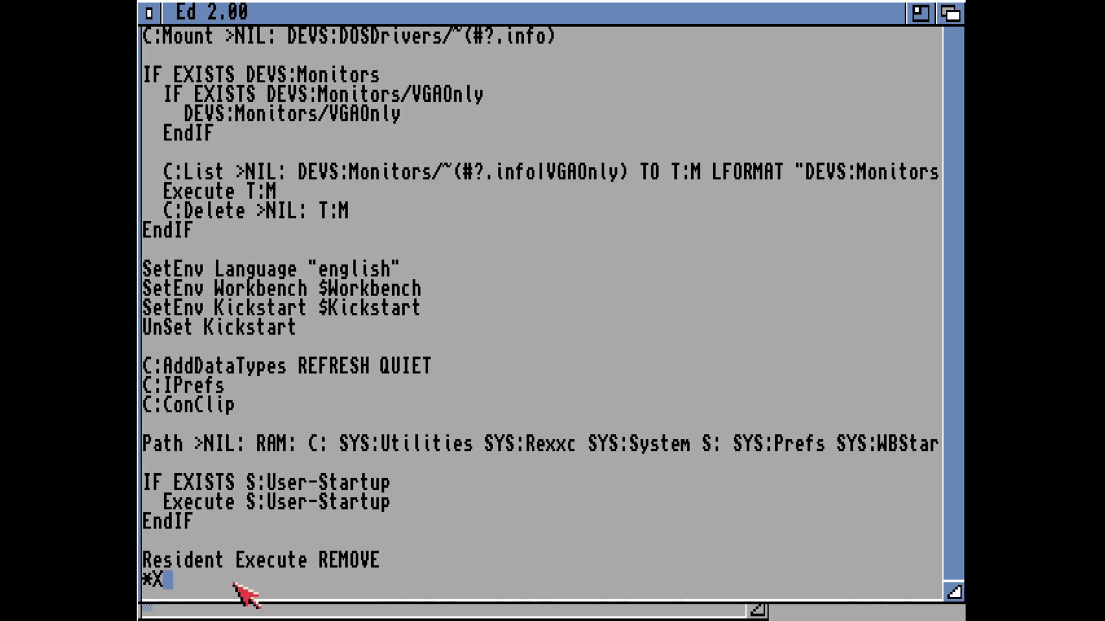
key("Return")
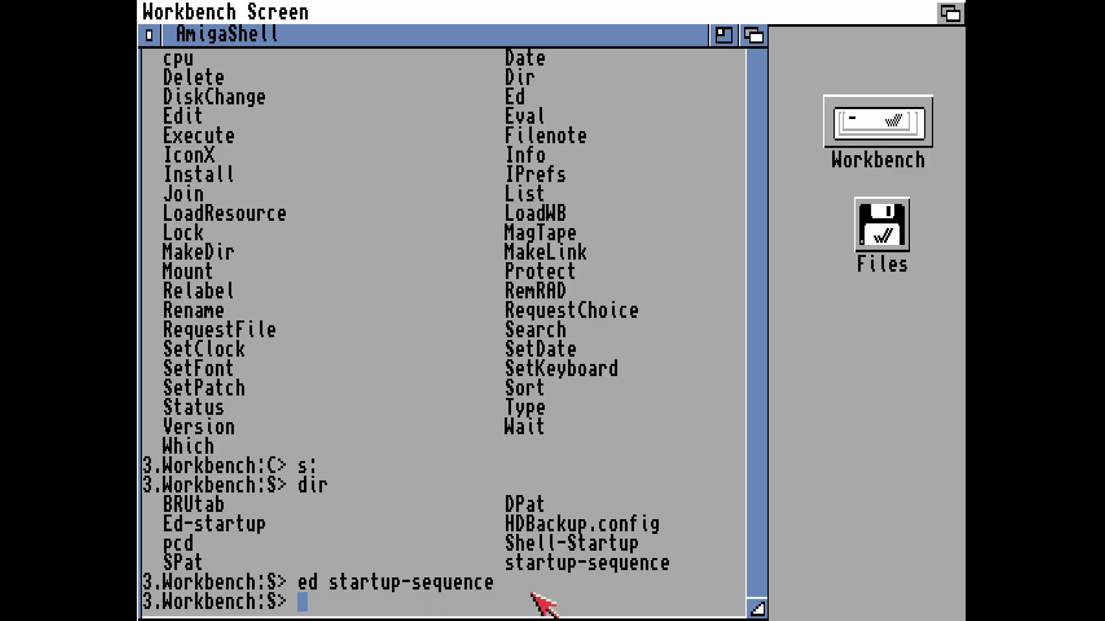
- Rerun 'ed startup-sequence' and cursor down from the LOCALE assign to confirm only UnSet Kickstart remains
key("Up")
key("Return")
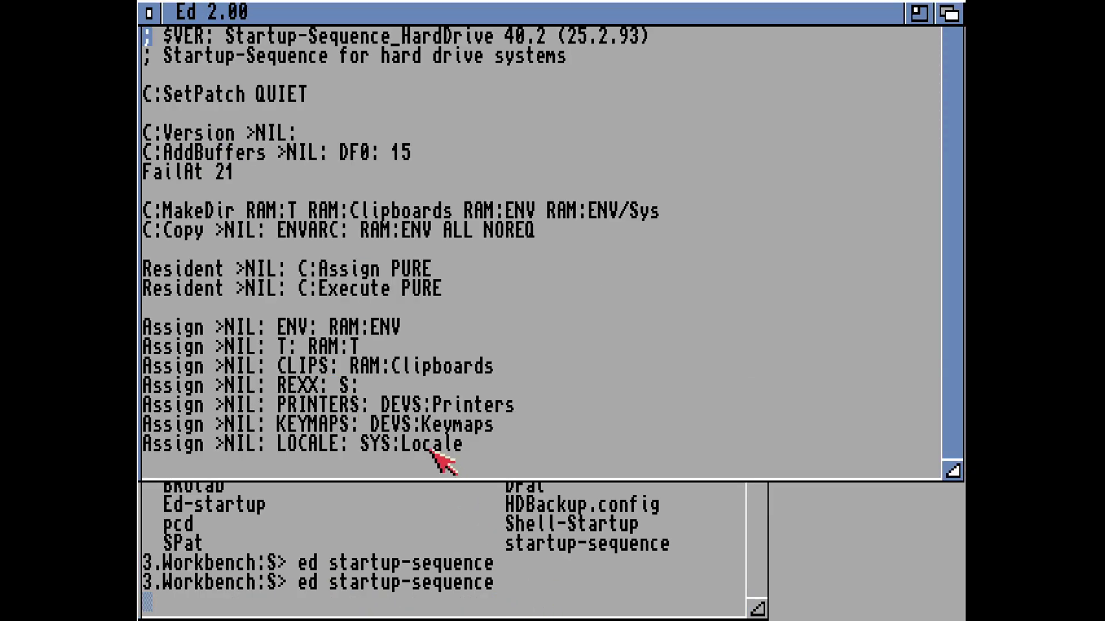
left_click(426, 442)
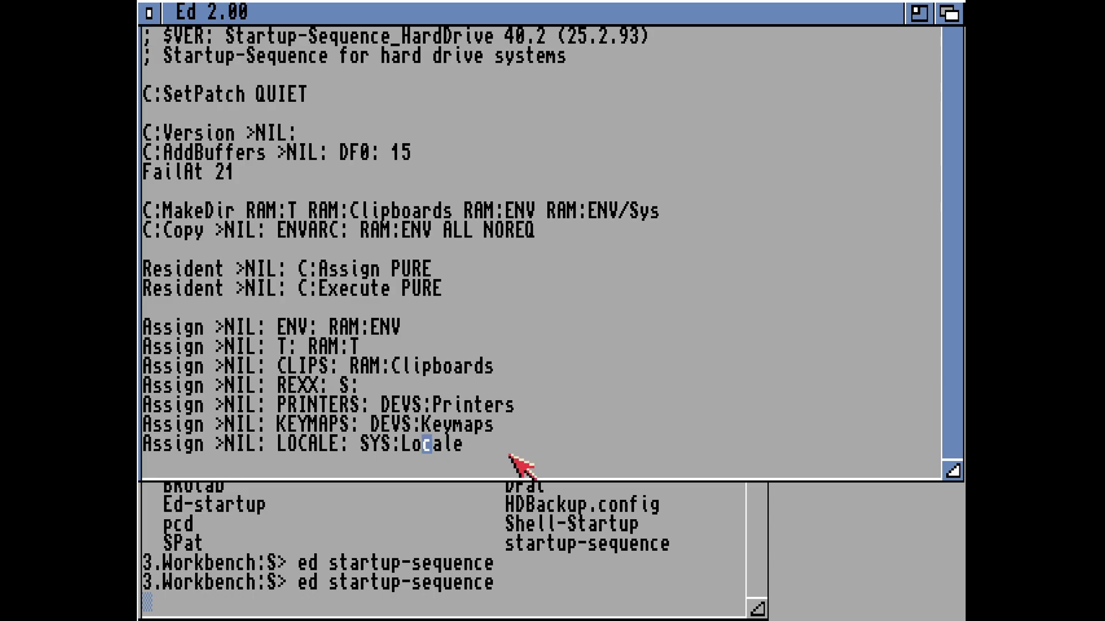
key("Down")
key("Down")
key("Down")
key("Down")
key("Down")
key("Down")
key("Down")
key("Down")
key("Down")
key("Down")
key("Down")
key("Down")
key("Down")
key("Down")
key("Down")
key("Down")
key("Down")
key("Down")
key("Down")
key("Down")
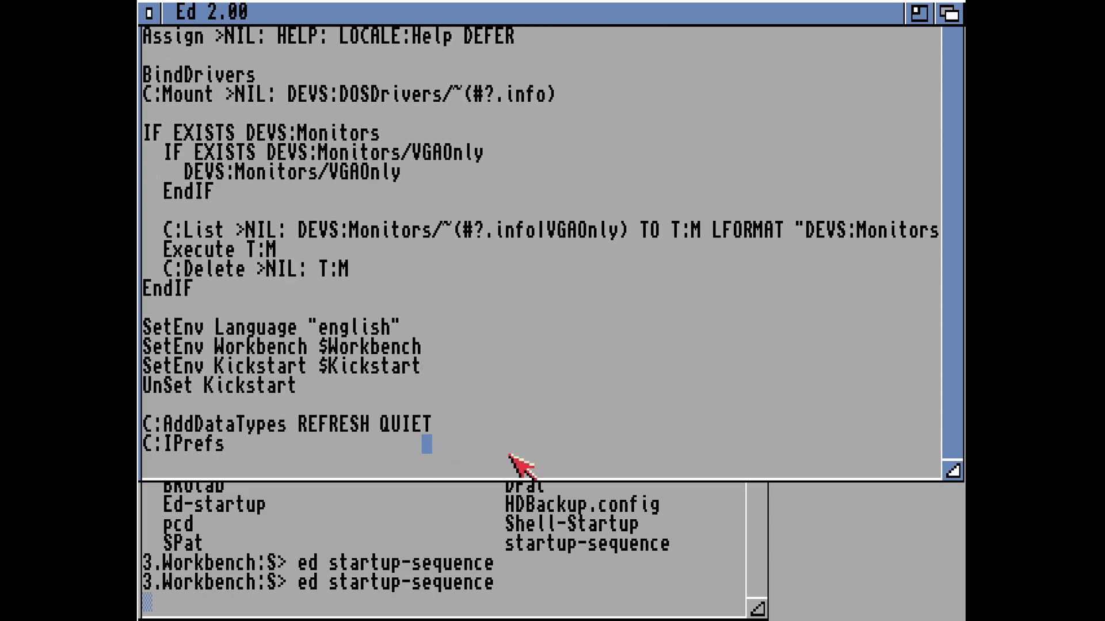
key("Down")
key("Down")
key("Down")
key("Down")
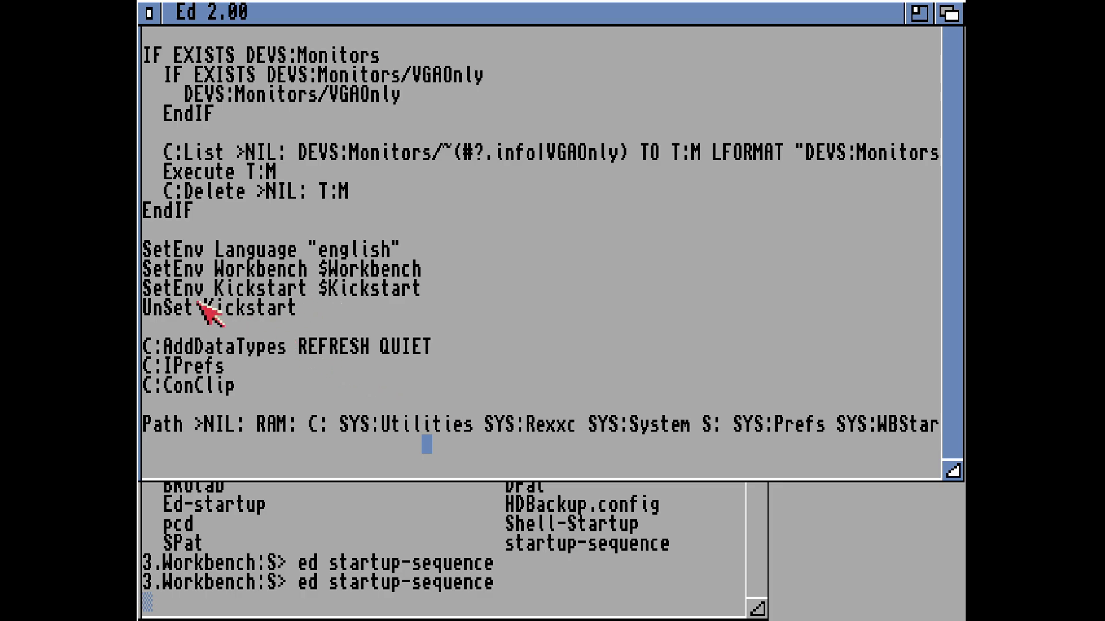